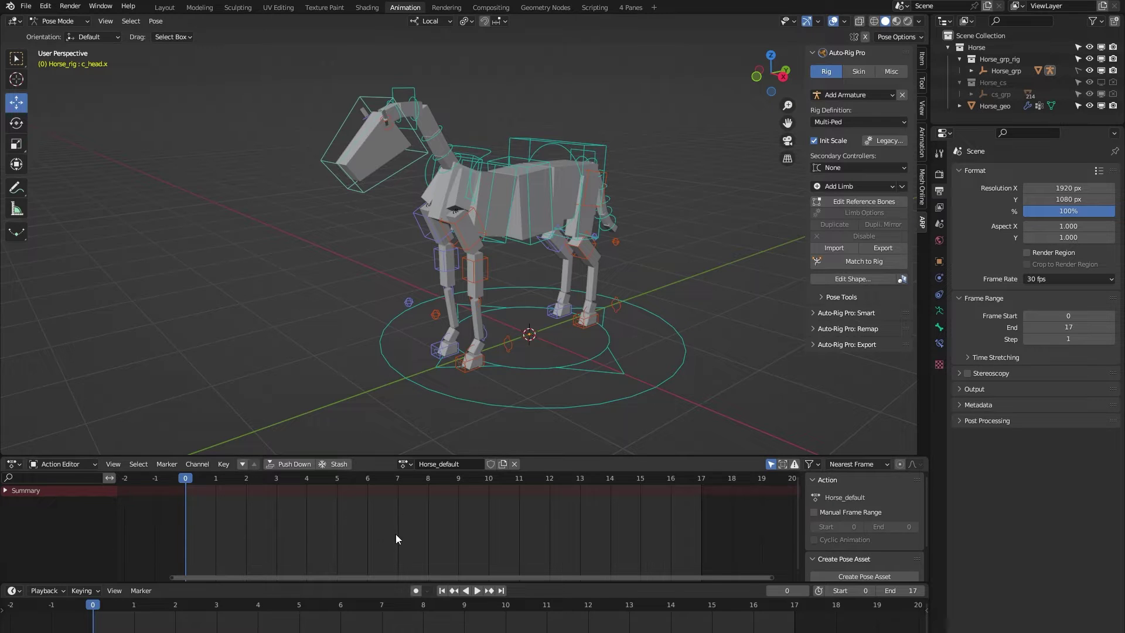
# - Load the Horse_gallop action, play it, and watch it in the 4 Panes workspace
pyautogui.click(408, 464)
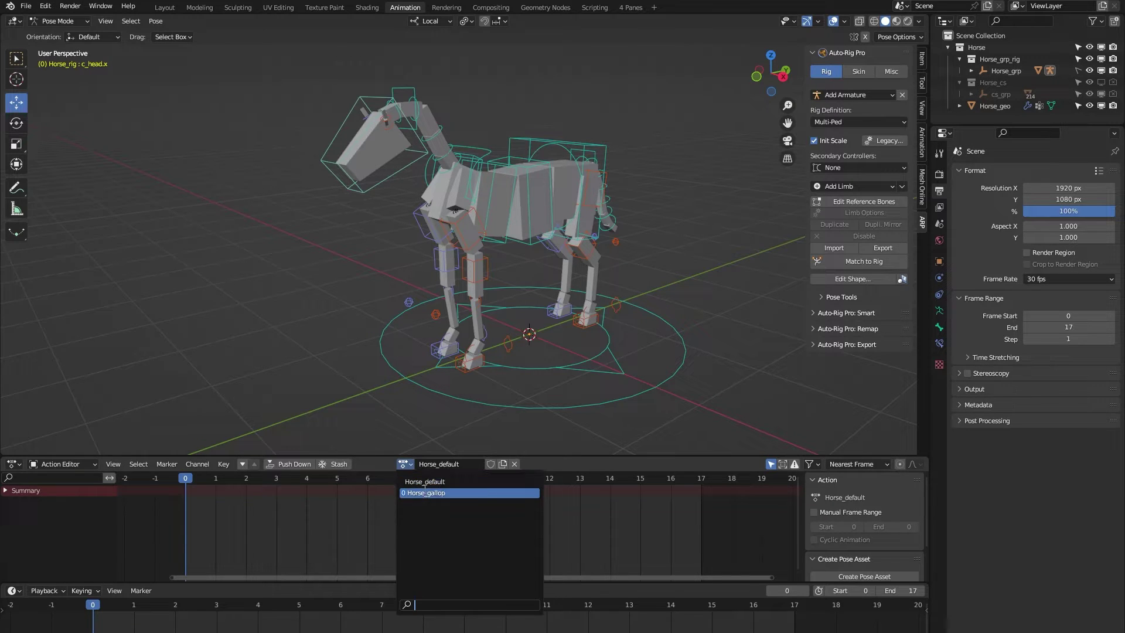
pyautogui.click(424, 492)
pyautogui.press('space')
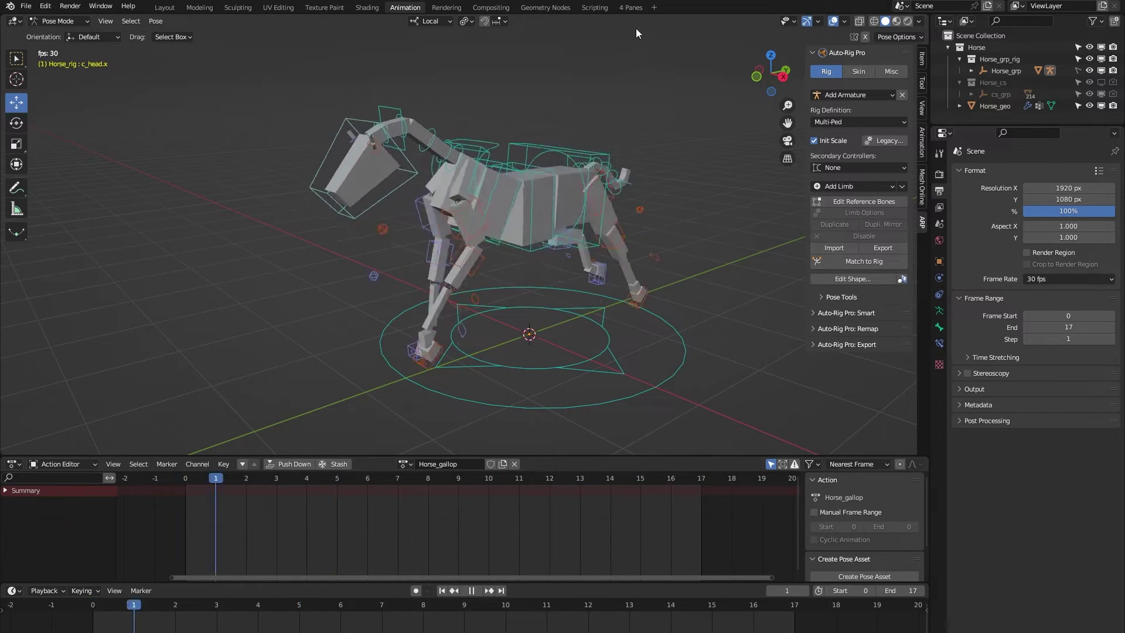
pyautogui.click(630, 8)
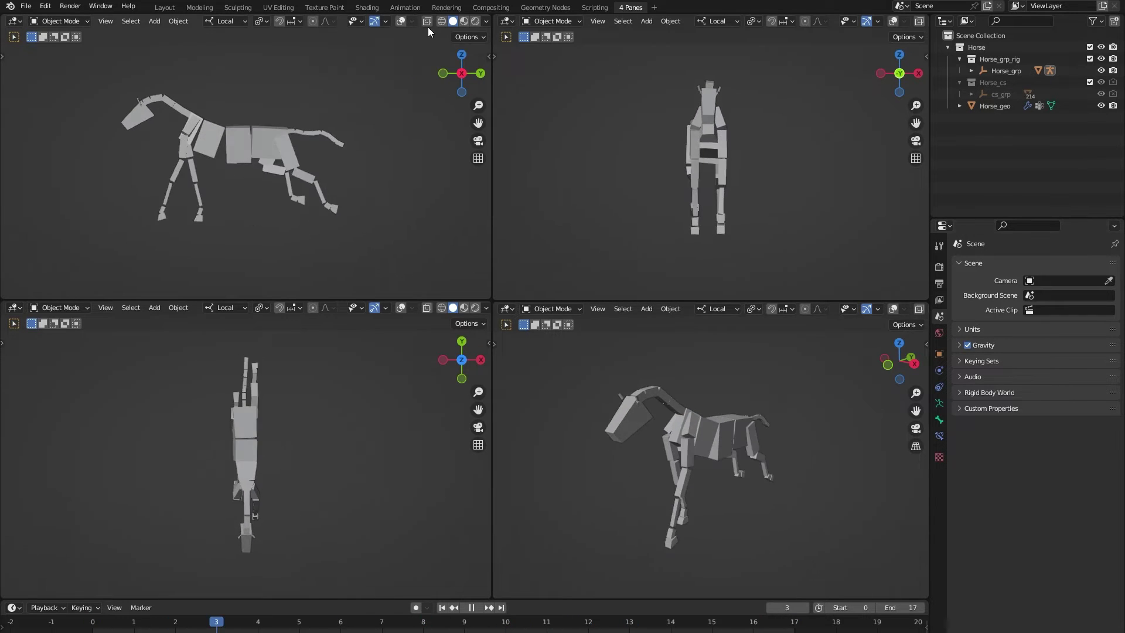
# - Back in Animation, stop playback, go to frame 0, and reselect the Horse_default action
pyautogui.click(405, 7)
pyautogui.press('space')
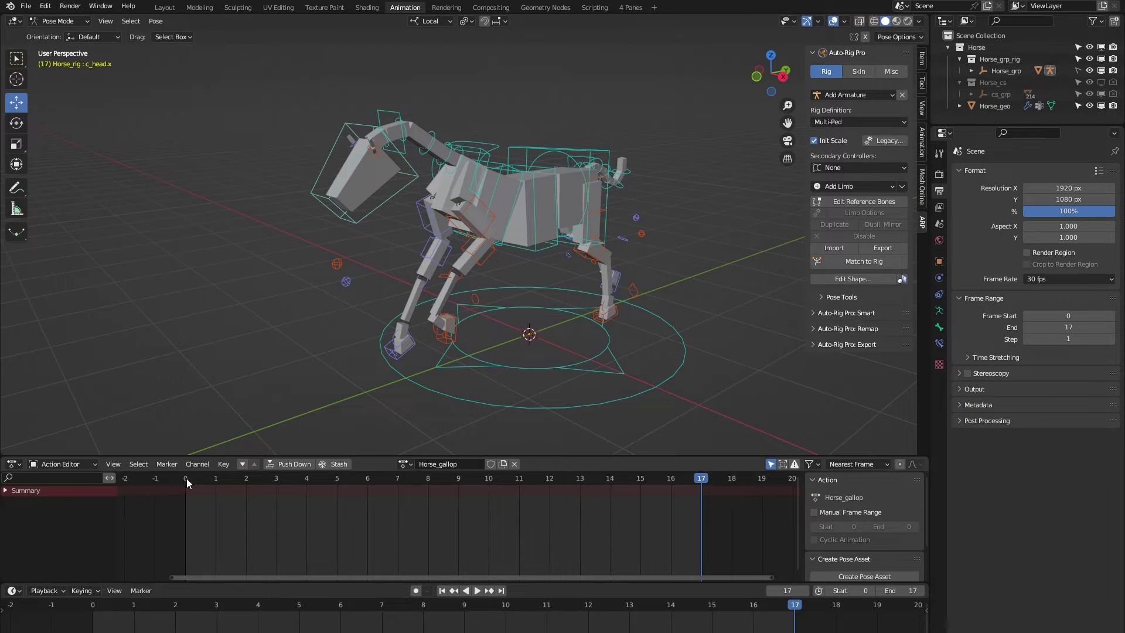
pyautogui.click(186, 479)
pyautogui.click(412, 464)
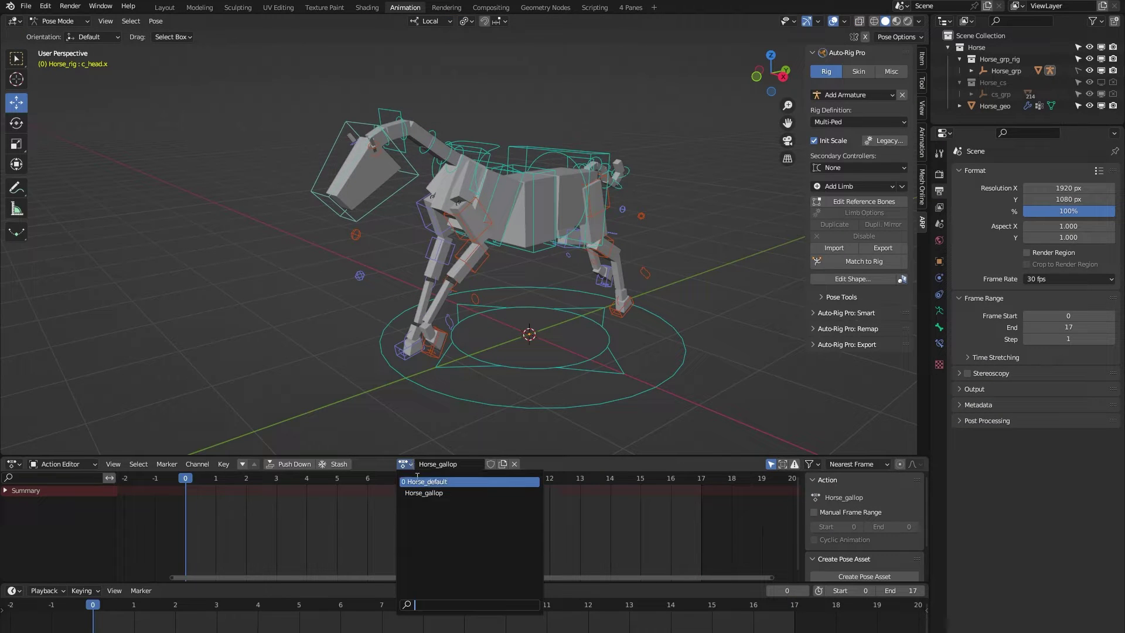
pyautogui.click(434, 486)
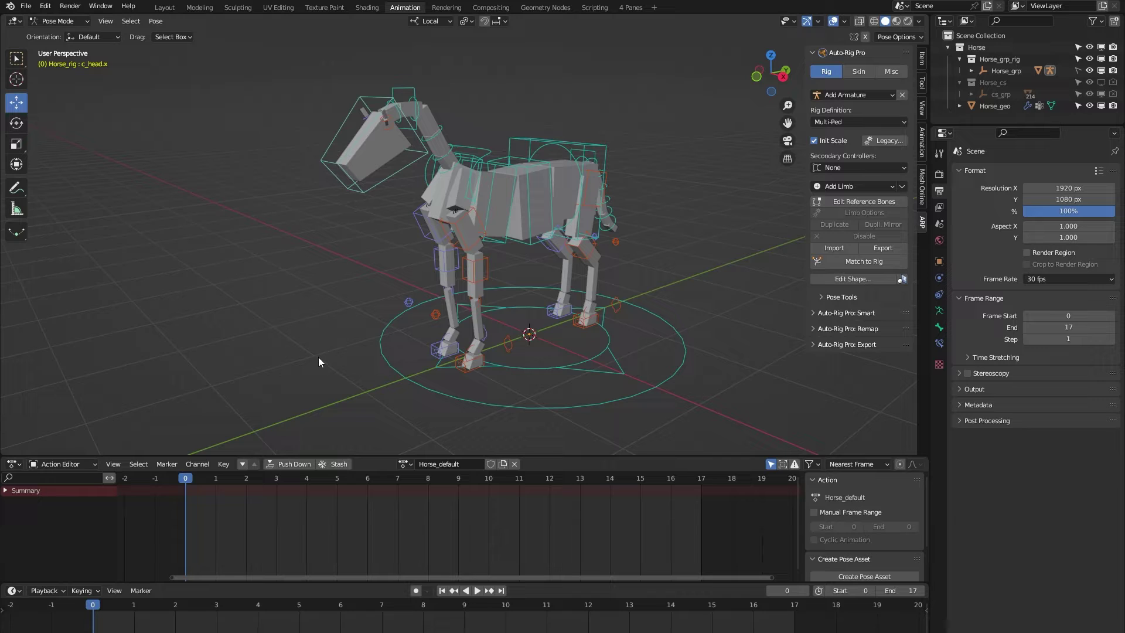
# - Show the reference bones via Edit Reference Bones, exit, and select Horse_geo in Object Mode
pyautogui.click(846, 201)
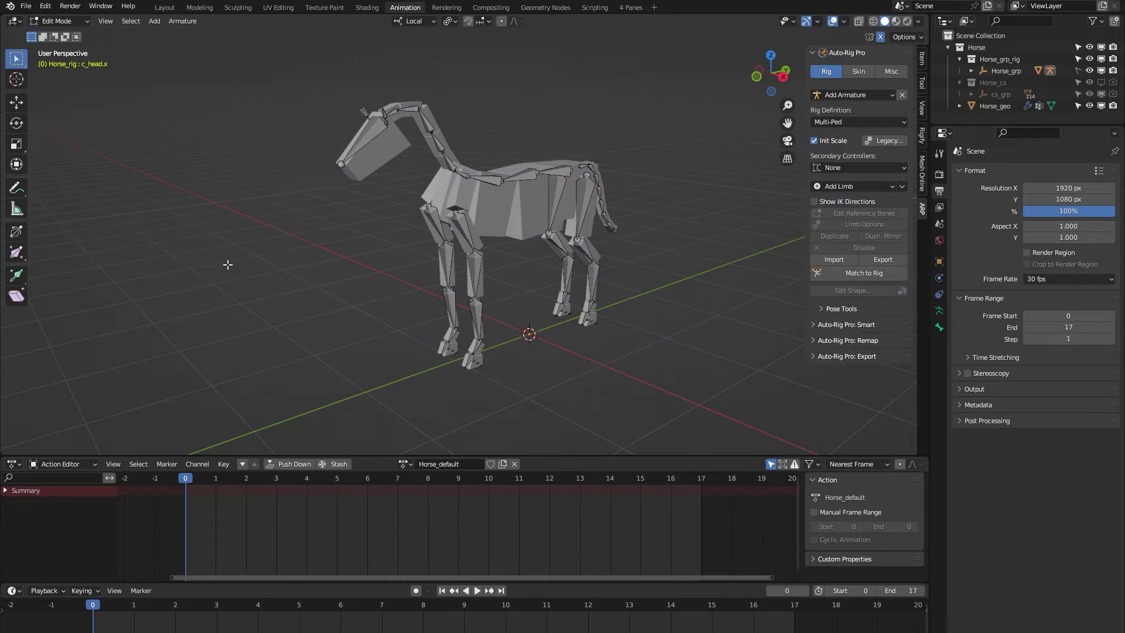
pyautogui.press('Tab')
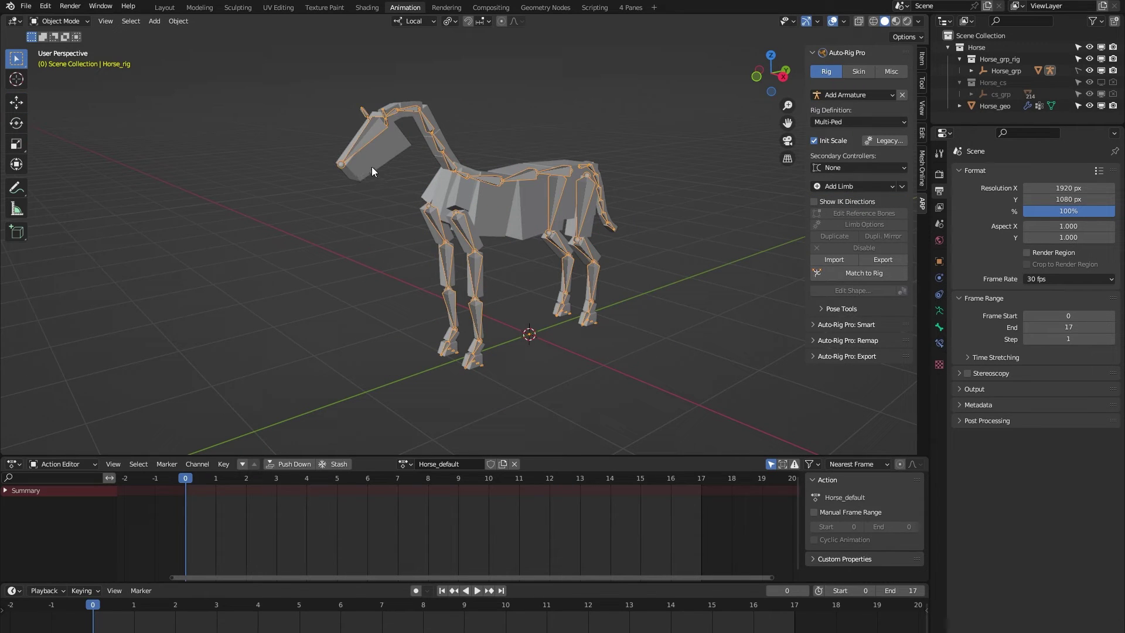
pyautogui.click(372, 165)
pyautogui.moveTo(378, 317); pyautogui.dragTo(370, 316, button='middle')
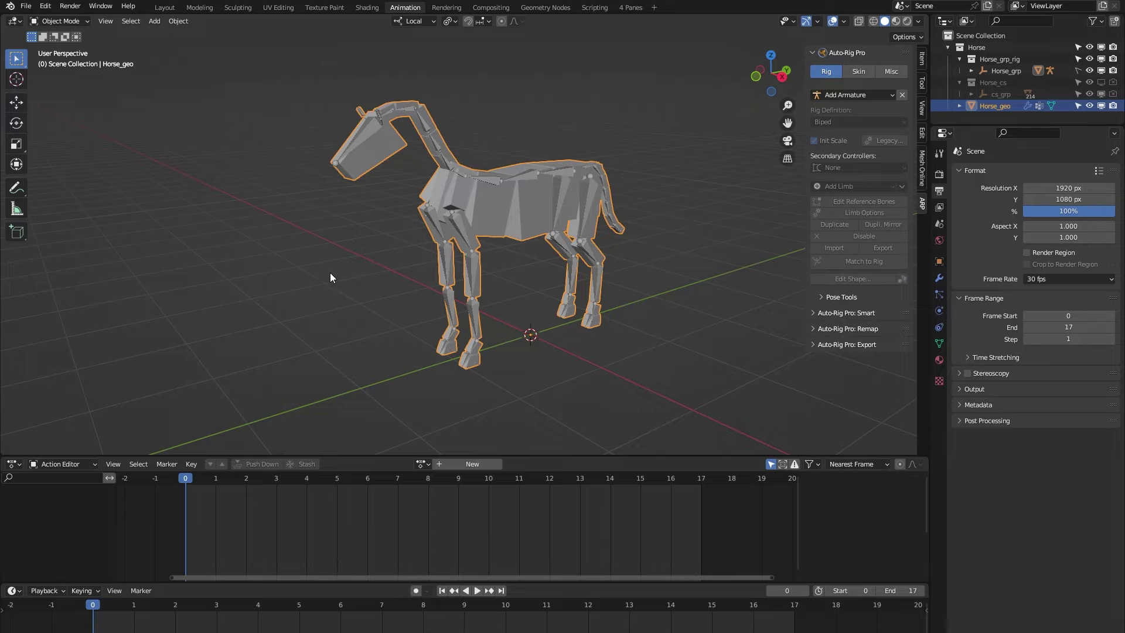
pyautogui.press('Delete')
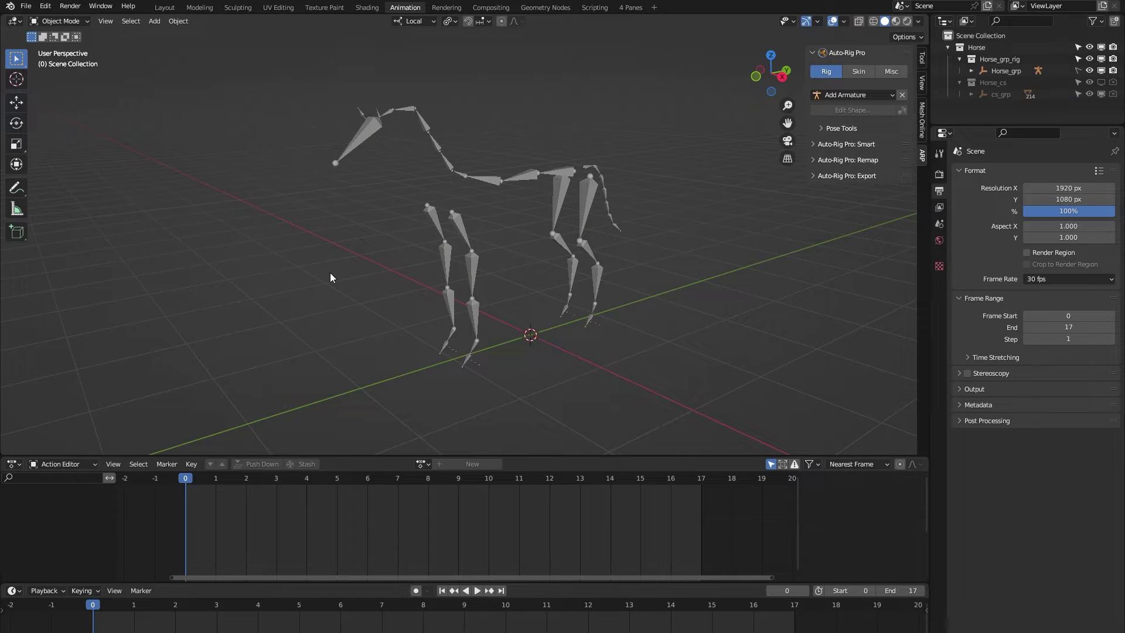
pyautogui.hotkey('ctrl', 'z')
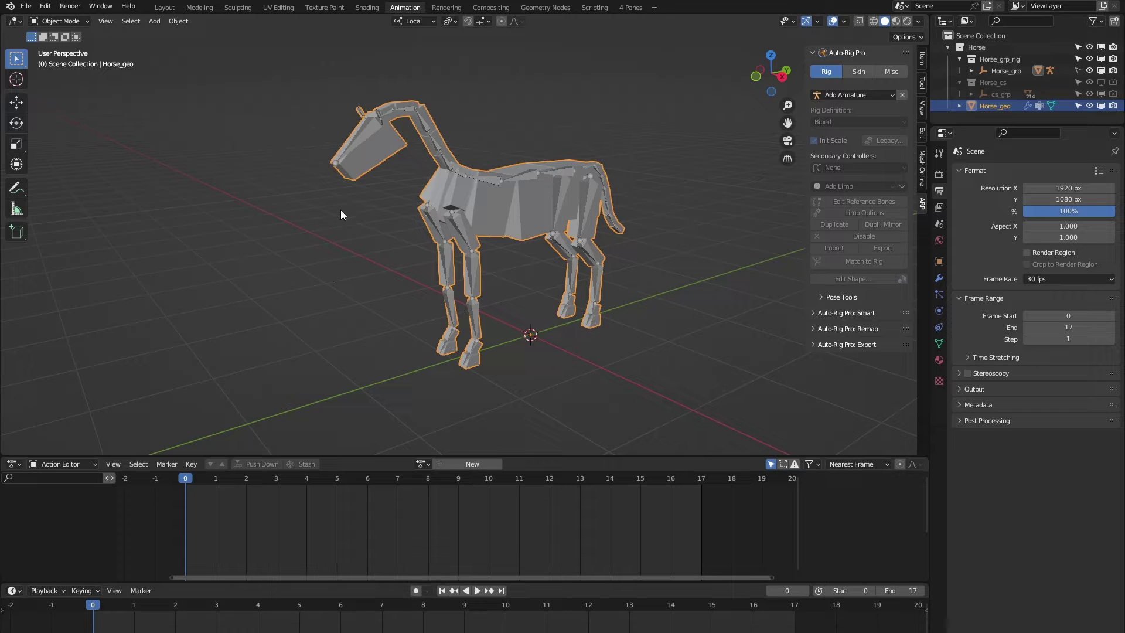
pyautogui.click(371, 131)
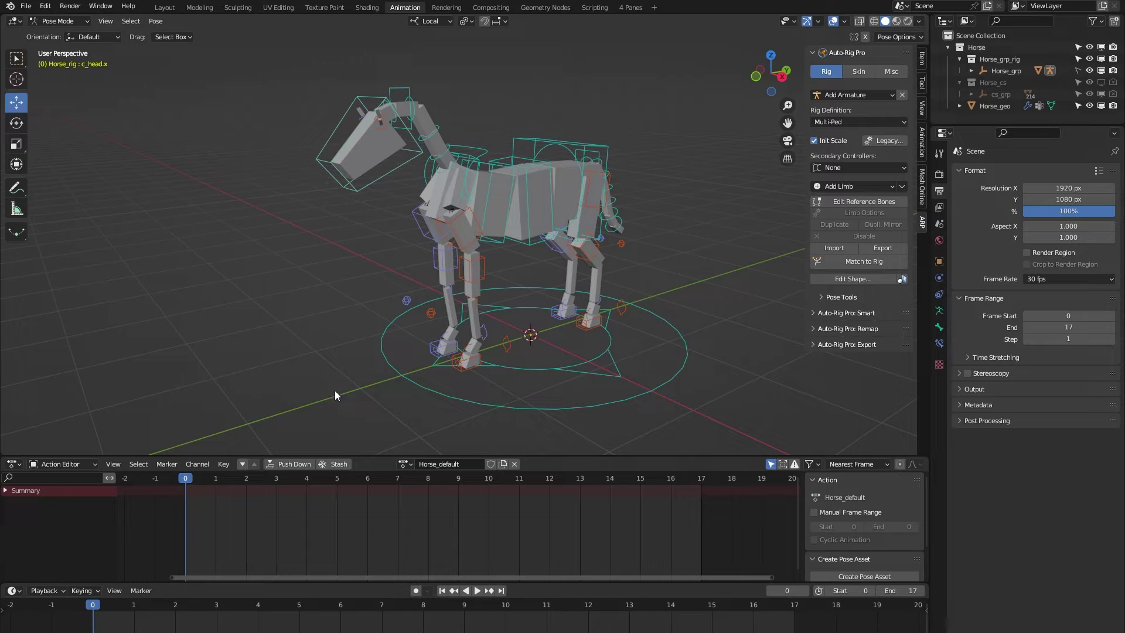
pyautogui.click(425, 389)
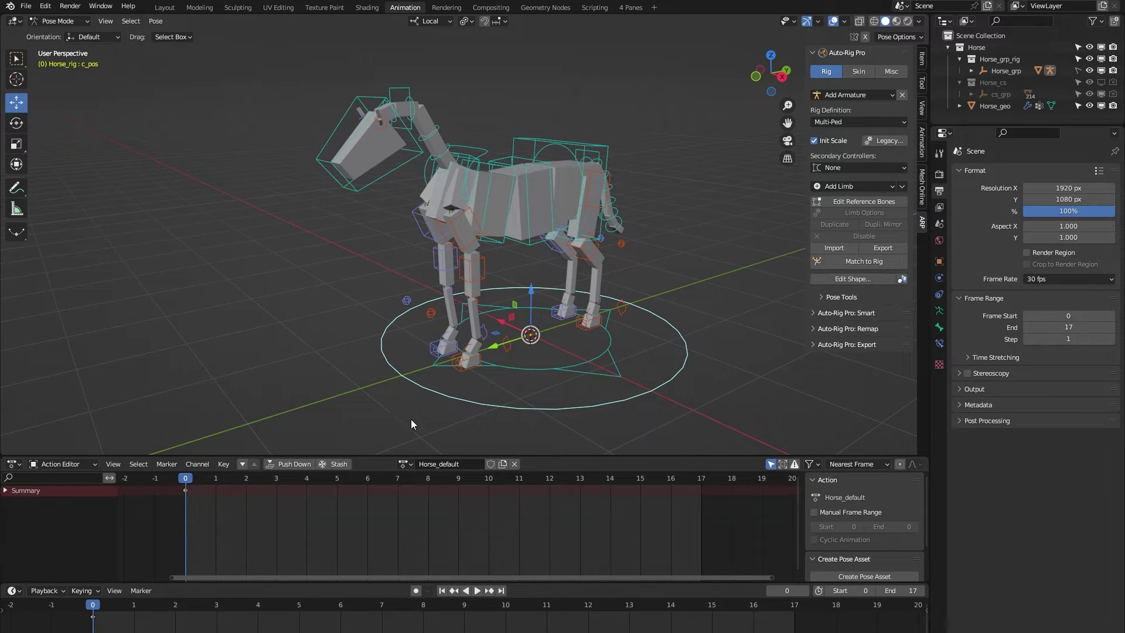
pyautogui.moveTo(494, 345); pyautogui.dragTo(697, 336)
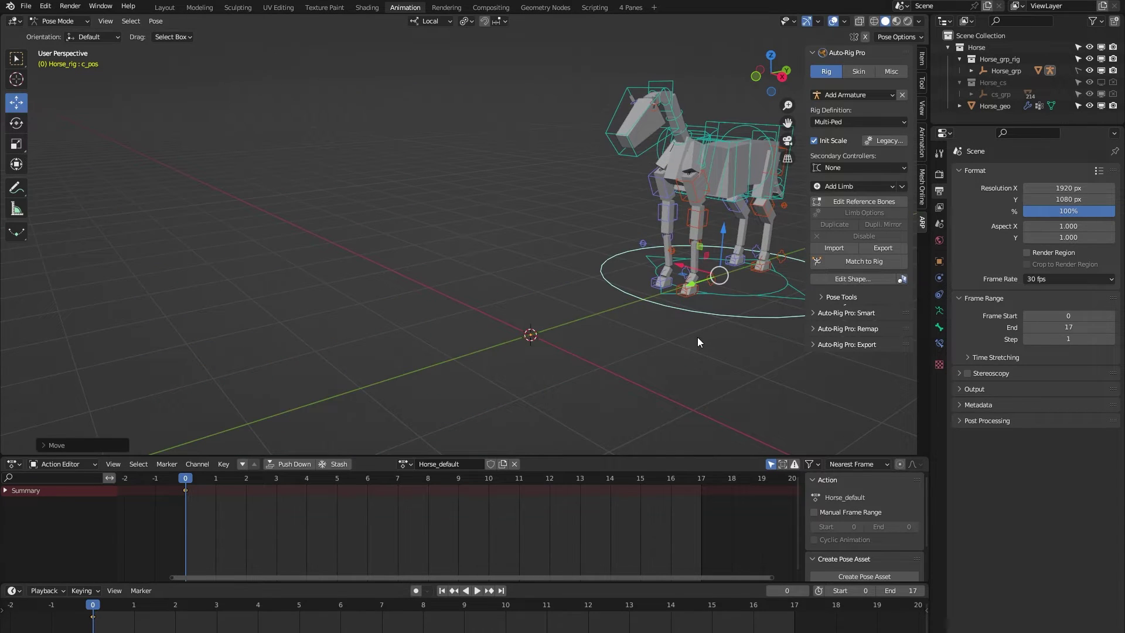
pyautogui.rightClick(698, 337)
pyautogui.click(588, 371)
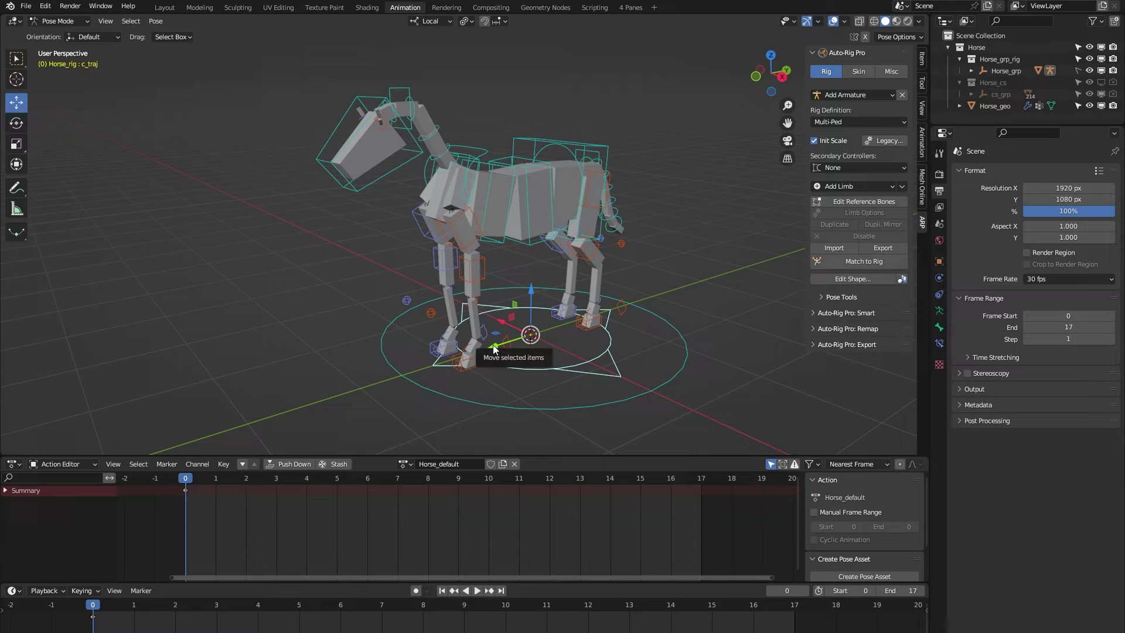
pyautogui.moveTo(494, 345); pyautogui.dragTo(336, 451)
pyautogui.rightClick(336, 450)
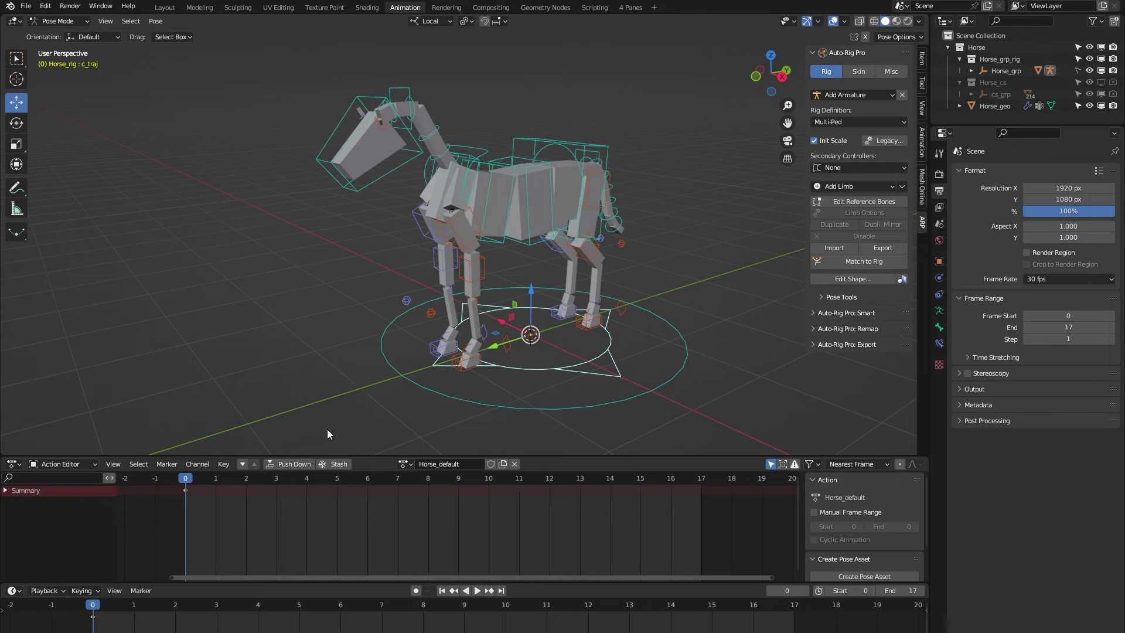
pyautogui.click(548, 155)
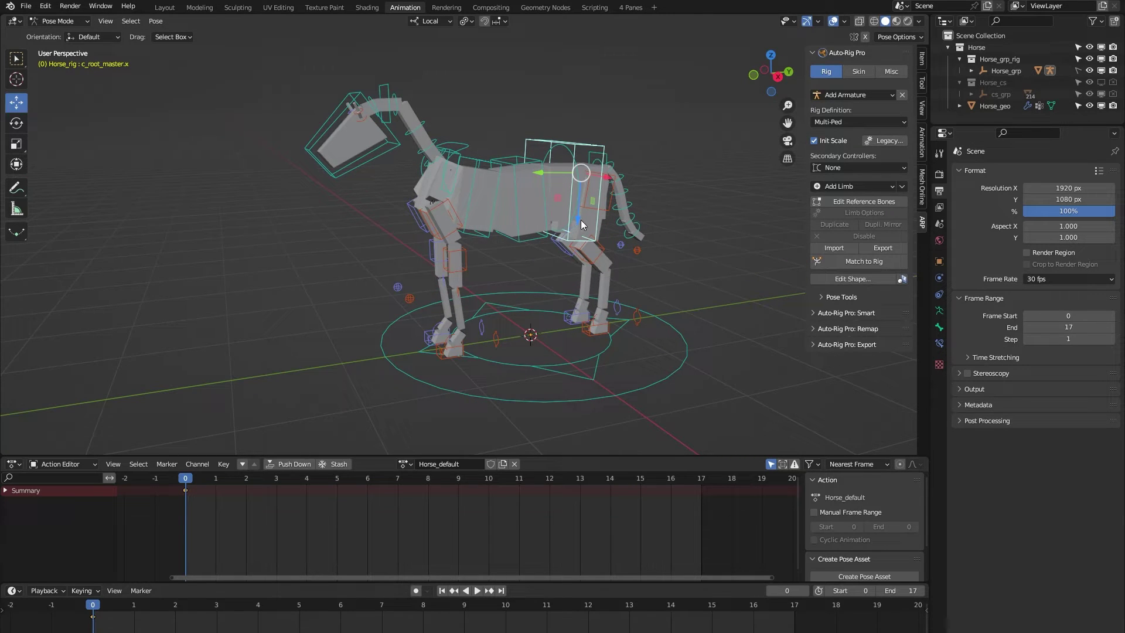
# - Try lowering the root controller along Z, cancel it, then tilt the root slightly with Rotate
pyautogui.moveTo(581, 220); pyautogui.dragTo(605, 266)
pyautogui.rightClick(610, 272)
pyautogui.moveTo(610, 271); pyautogui.dragTo(573, 153, button='middle')
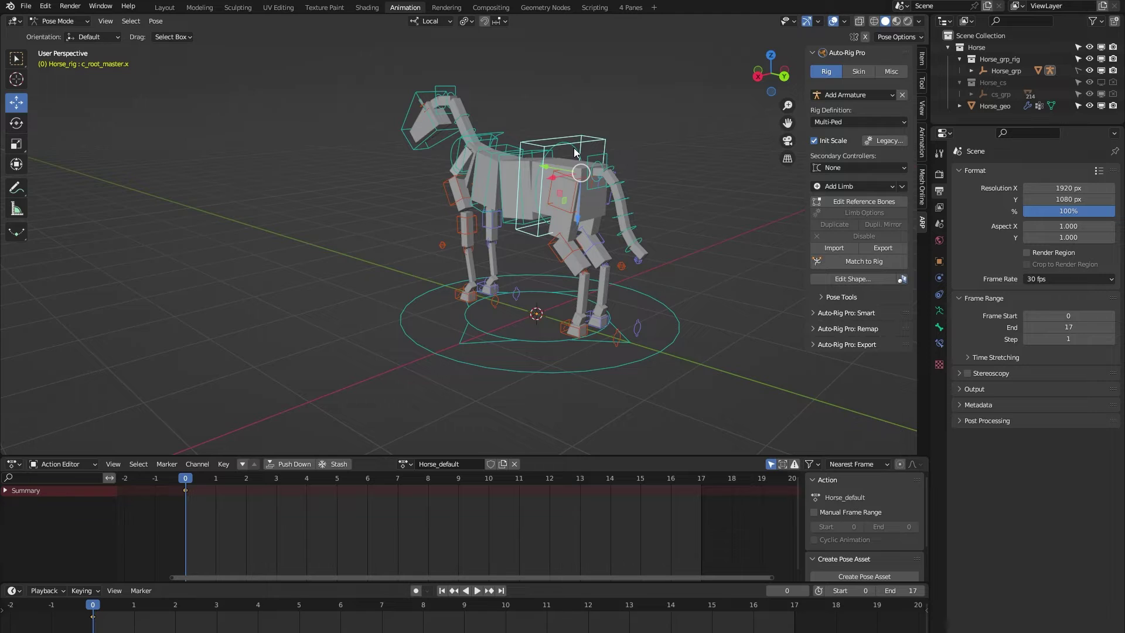
pyautogui.hotkey('shift', 'space')
pyautogui.press('r')
pyautogui.moveTo(525, 135); pyautogui.dragTo(532, 158)
# - Rotate c_tail_master.x back and forth, undo it, and select c_spine_master.x
pyautogui.click(659, 148)
pyautogui.click(597, 160)
pyautogui.moveTo(638, 175); pyautogui.dragTo(611, 184)
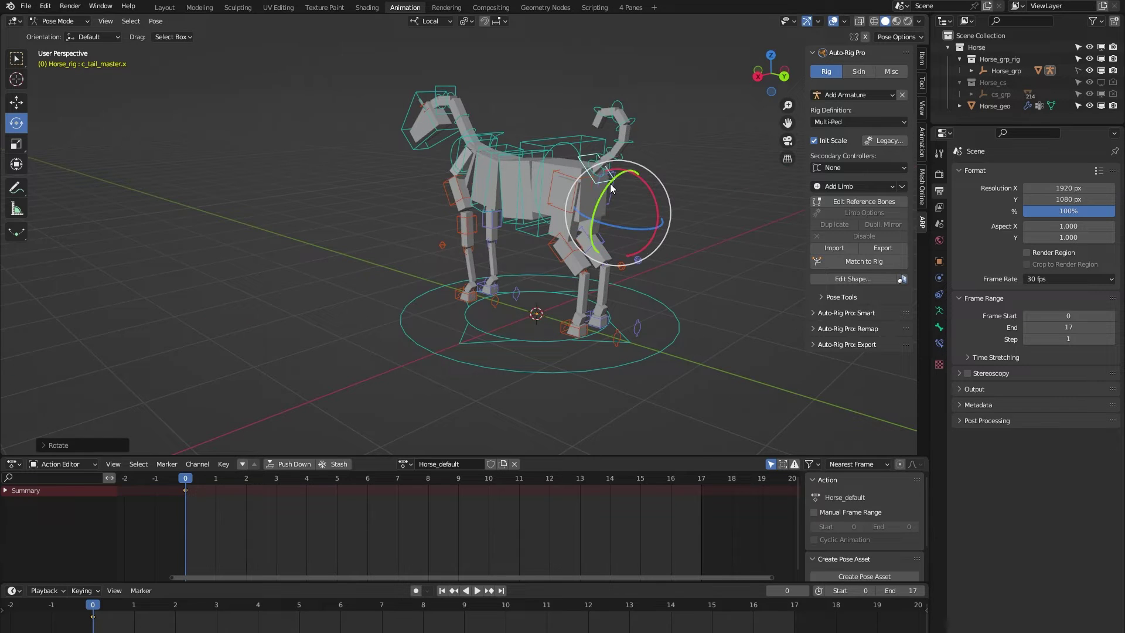
pyautogui.hotkey('ctrl', 'z')
pyautogui.moveTo(362, 259); pyautogui.dragTo(434, 187, button='middle')
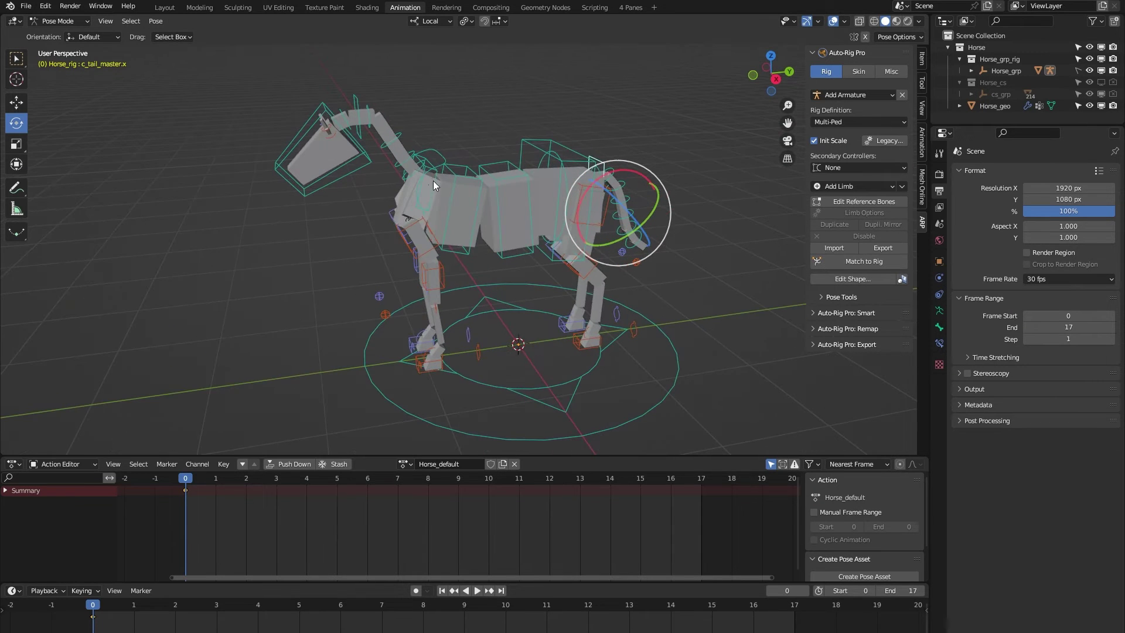
pyautogui.click(434, 188)
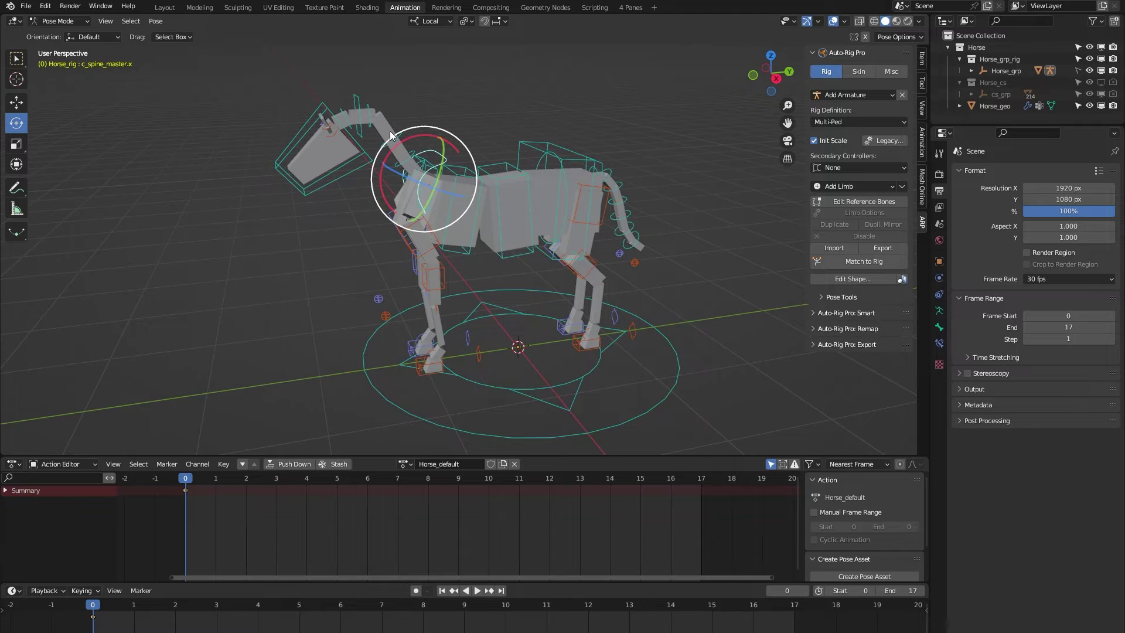
# - Swing the spine and neck master controllers downward, undoing each rotation
pyautogui.moveTo(405, 138); pyautogui.dragTo(407, 173)
pyautogui.hotkey('ctrl', 'z')
pyautogui.click(357, 105)
pyautogui.moveTo(350, 116)
pyautogui.mouseDown()
pyautogui.moveTo(367, 113)
pyautogui.moveTo(370, 126)
pyautogui.mouseUp()
pyautogui.hotkey('ctrl', 'z')
# - Select c_head.x and show its Head Lock value of 1 in Rig Main Properties settings
pyautogui.click(293, 146)
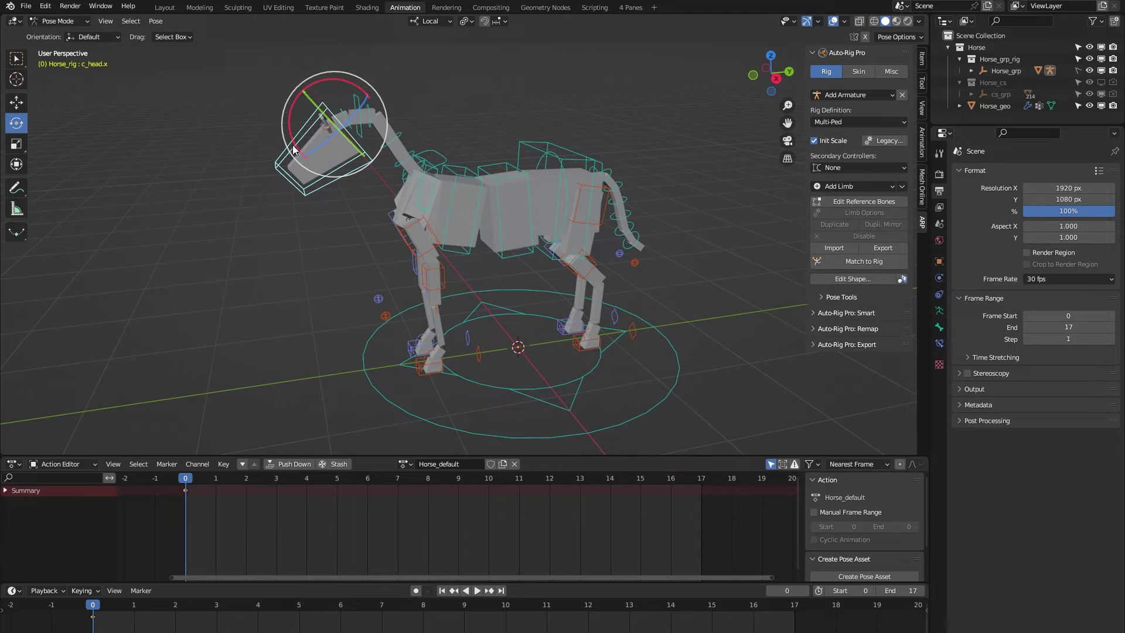
pyautogui.moveTo(277, 191); pyautogui.dragTo(351, 237, button='middle')
pyautogui.click(923, 81)
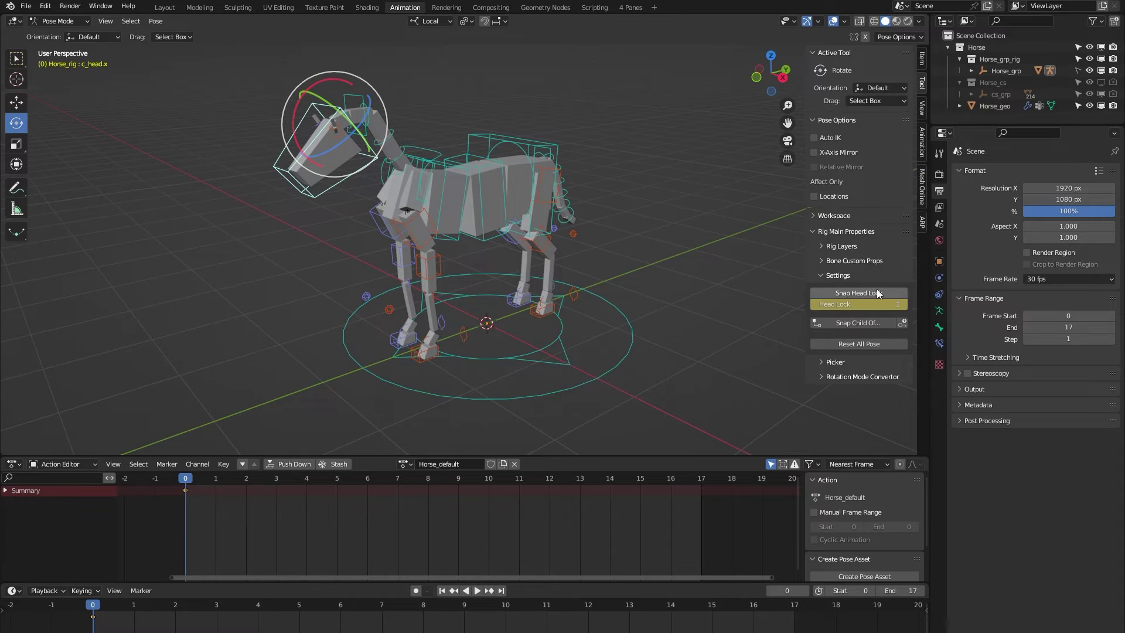
# - Trackball-rotate c_neck.x so the neck bends while the head stays level
pyautogui.scroll(5, 352, 147)
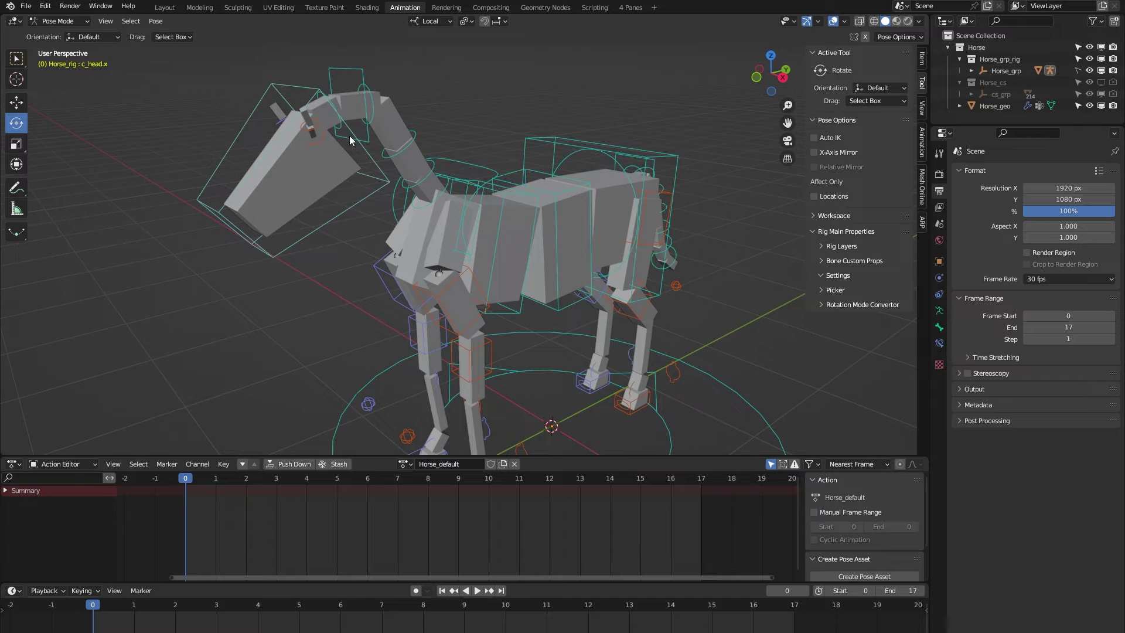
pyautogui.click(337, 126)
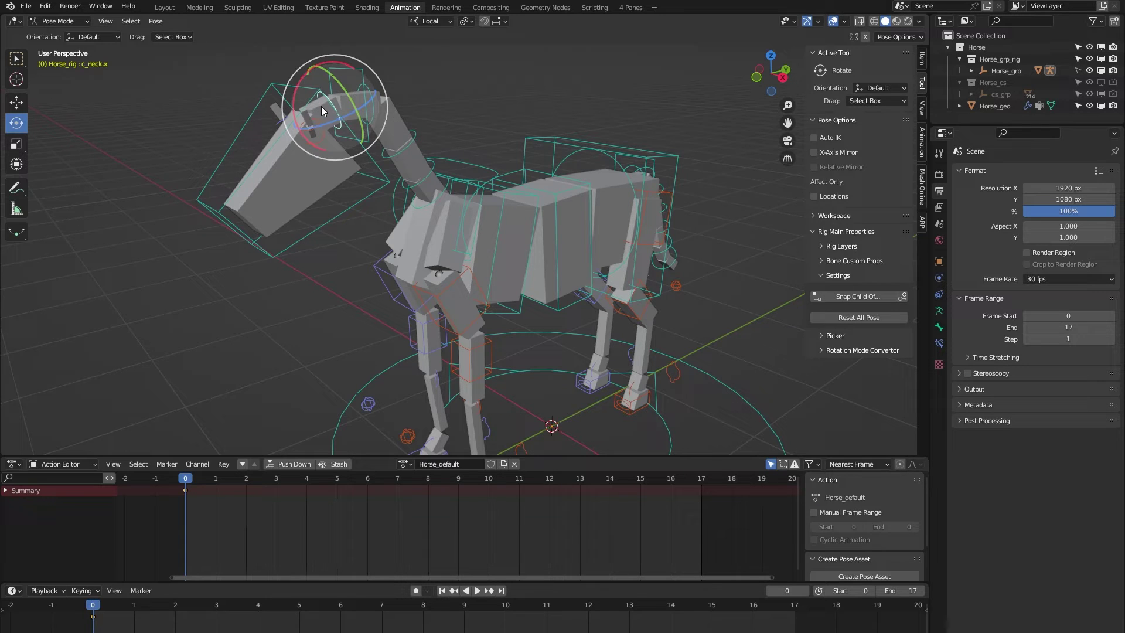
pyautogui.moveTo(321, 106); pyautogui.dragTo(341, 82)
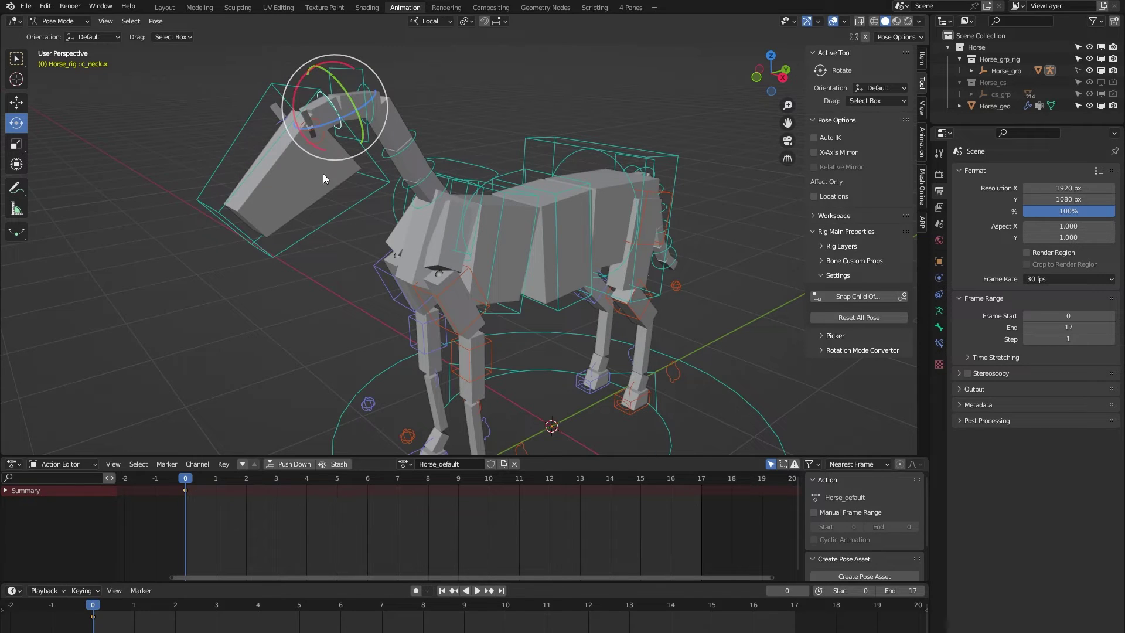
# - Set Head Lock to 0 on c_head.x and bend the neck down with the head following
pyautogui.click(238, 182)
pyautogui.click(897, 306)
pyautogui.press('Return')
pyautogui.click(187, 296)
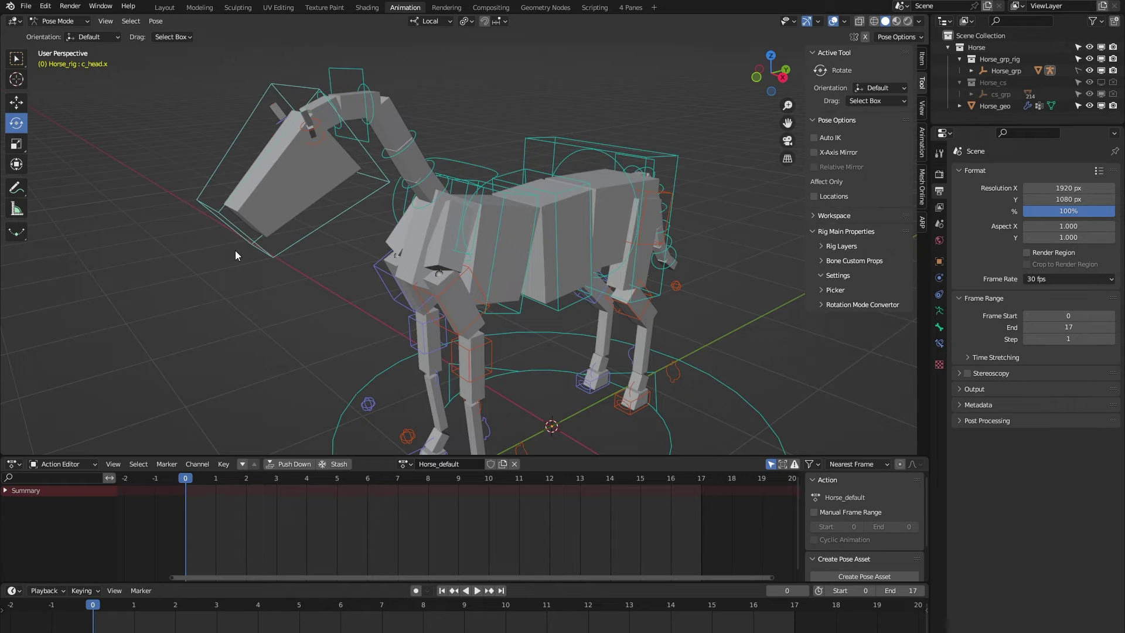
pyautogui.click(340, 131)
pyautogui.moveTo(326, 115); pyautogui.dragTo(300, 154)
pyautogui.click(193, 277)
# - Set c_head.x Head Lock back to 1 and orbit around the horse
pyautogui.click(215, 206)
pyautogui.click(887, 305)
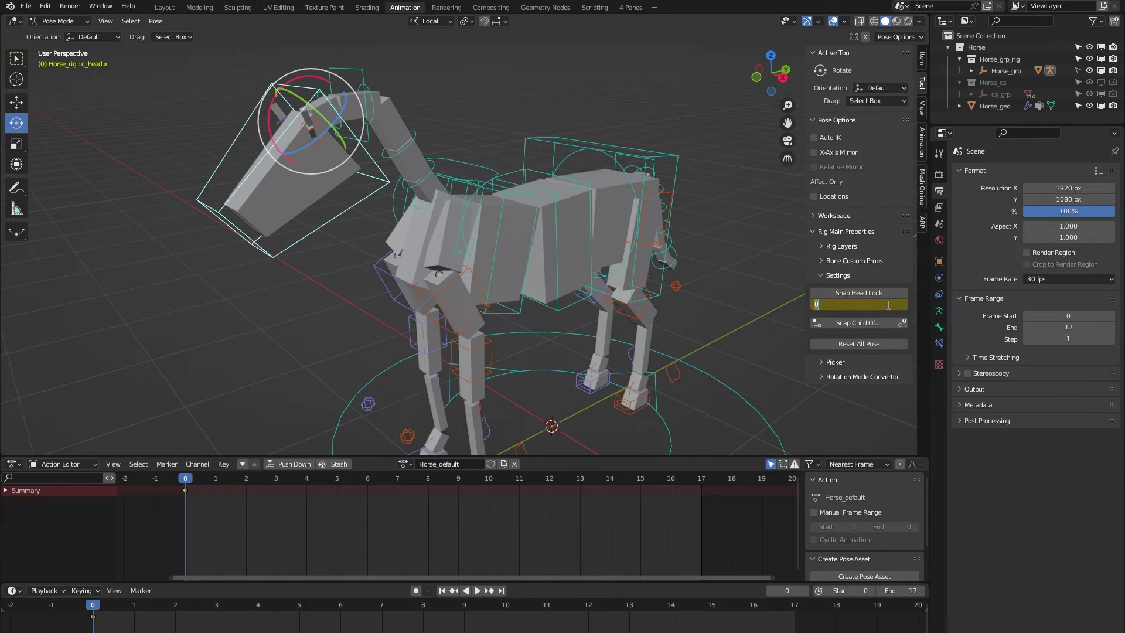
pyautogui.write('1')
pyautogui.press('Return')
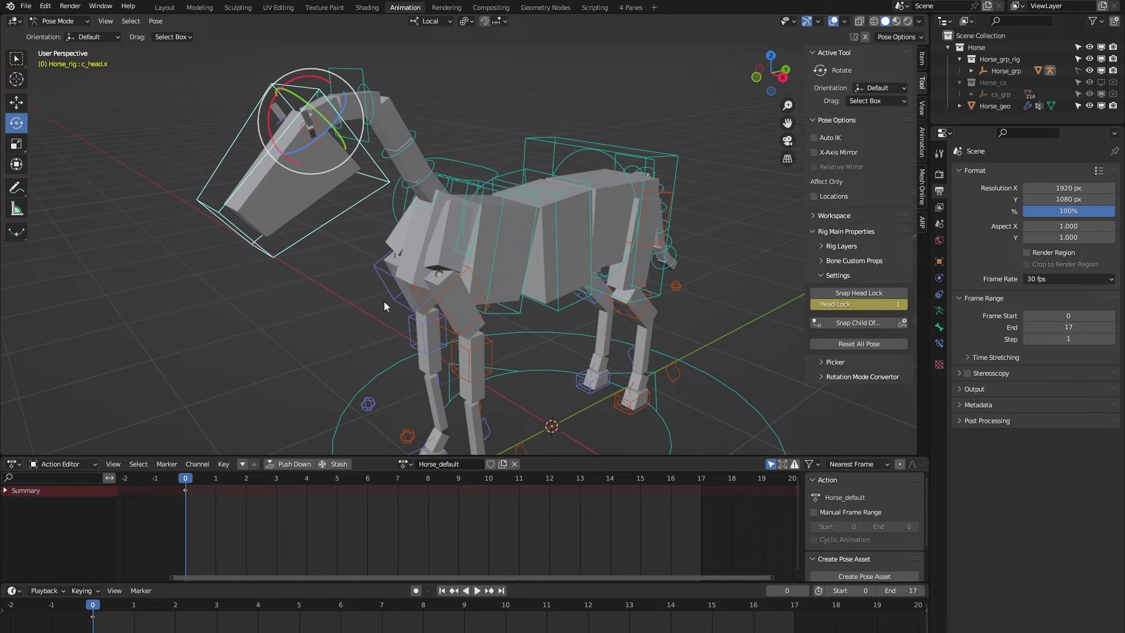
pyautogui.click(140, 333)
pyautogui.moveTo(256, 358); pyautogui.dragTo(196, 203, button='middle')
# - Test lifting the front foot IK controller up and back, then undo the move
pyautogui.click(404, 360)
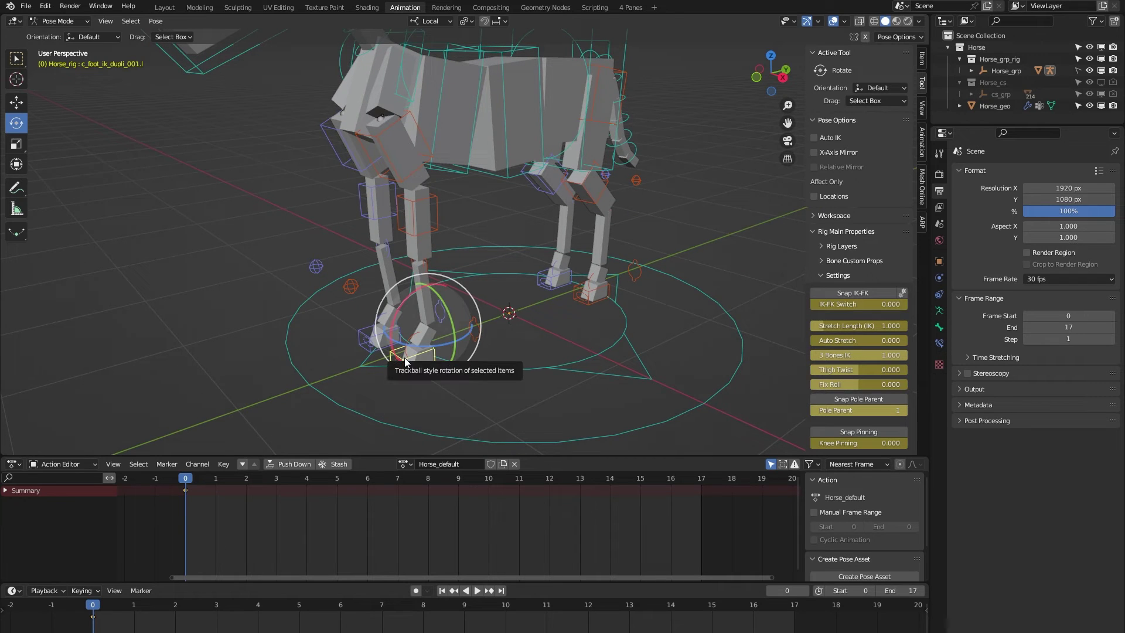
pyautogui.hotkey('shift', 'space')
pyautogui.press('g')
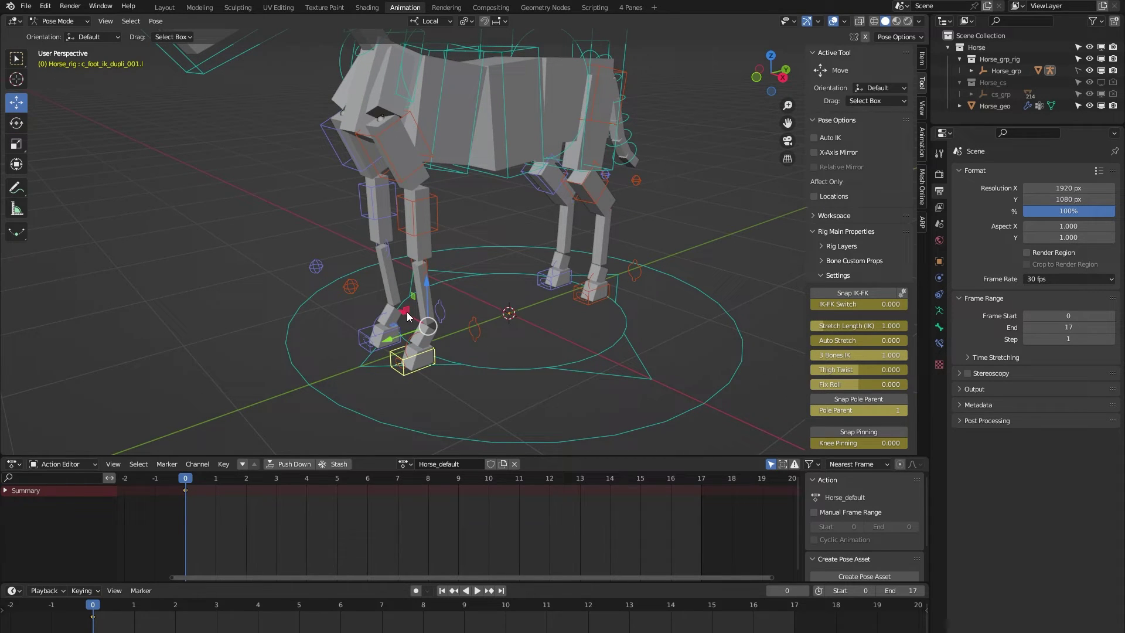
pyautogui.moveTo(407, 312); pyautogui.dragTo(467, 224)
pyautogui.hotkey('ctrl', 'z')
# - Snap the front left leg to FK, bend its thigh, then snap it back to IK
pyautogui.click(859, 292)
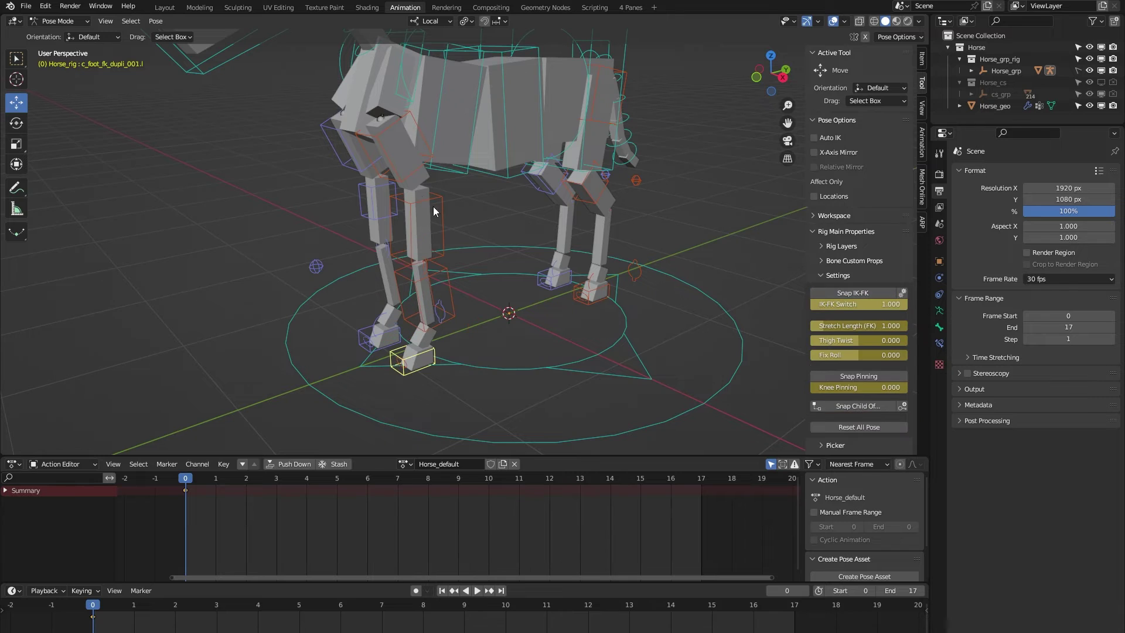
pyautogui.click(419, 164)
pyautogui.hotkey('shift', 'space')
pyautogui.press('r')
pyautogui.scroll(-1, 392, 143)
pyautogui.moveTo(393, 143); pyautogui.dragTo(401, 151)
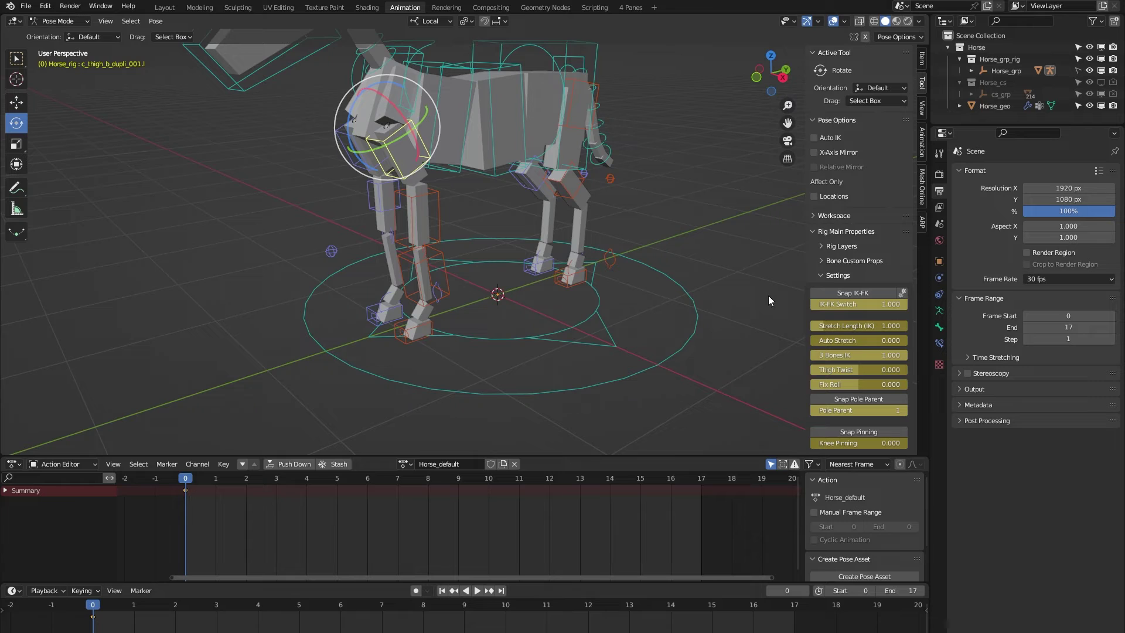
pyautogui.click(843, 292)
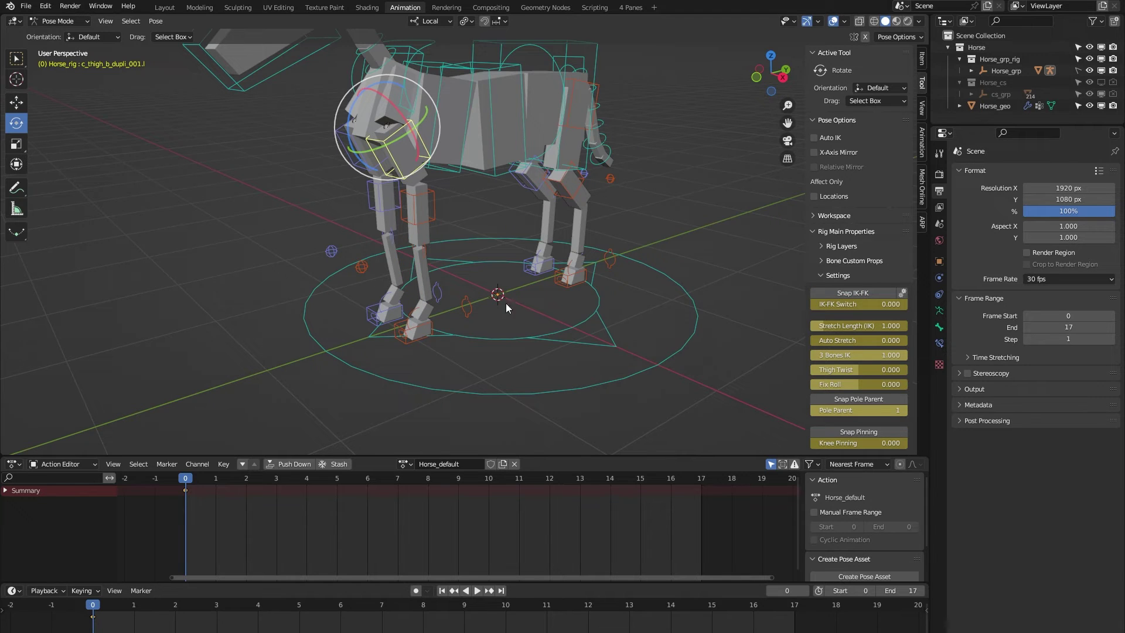
pyautogui.click(422, 325)
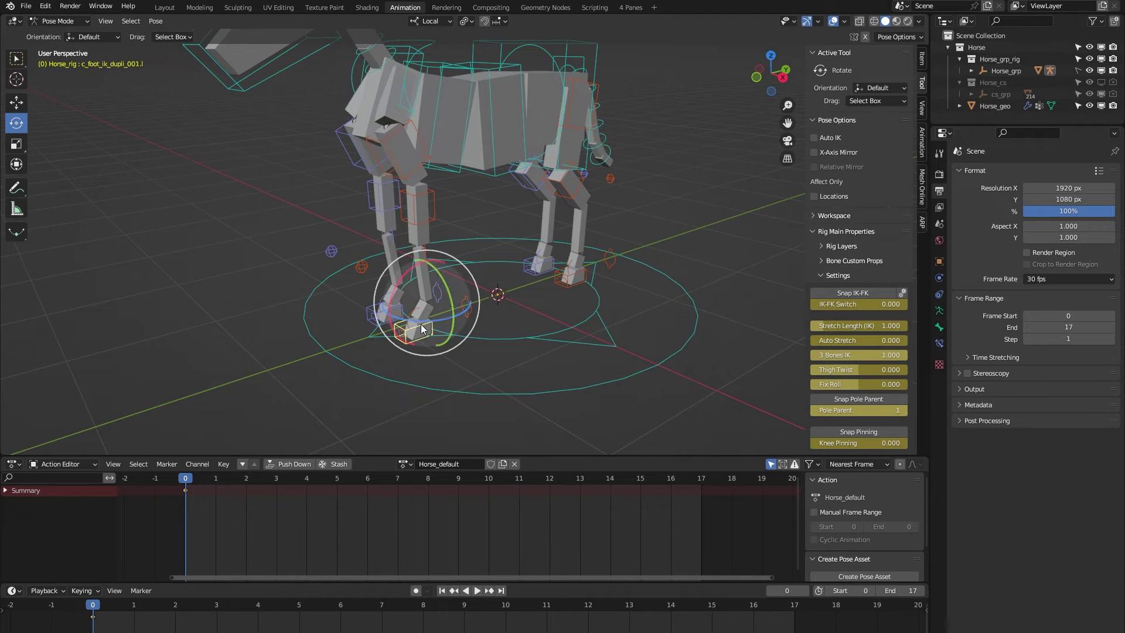
pyautogui.click(856, 341)
pyautogui.write('1')
pyautogui.press('Return')
pyautogui.press('g')
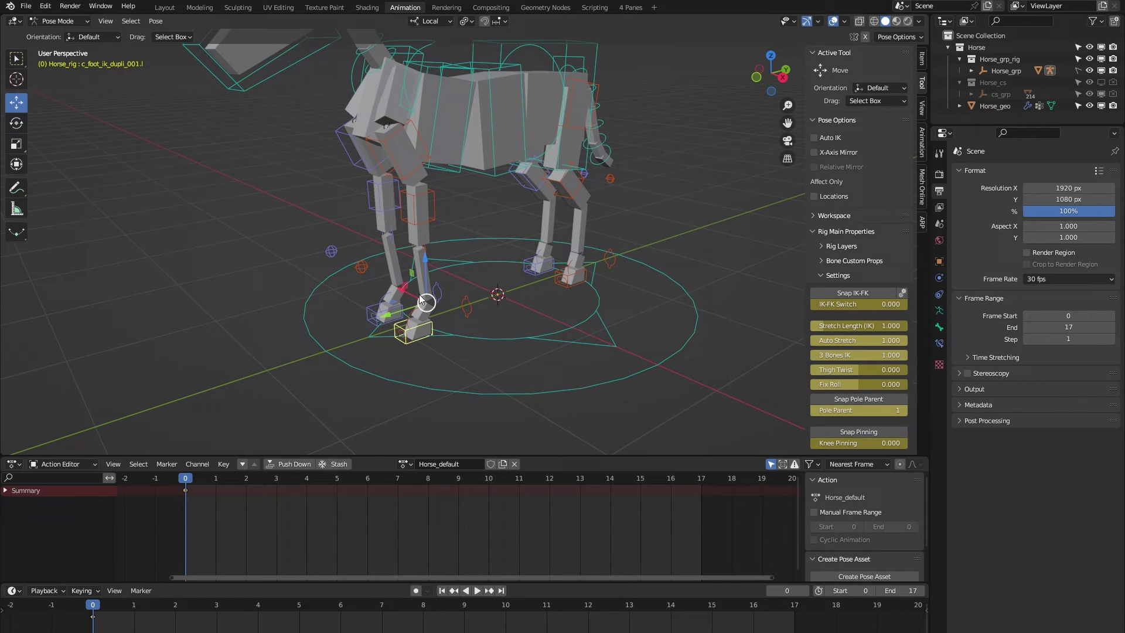
pyautogui.moveTo(408, 288); pyautogui.dragTo(196, 380)
pyautogui.press('Escape')
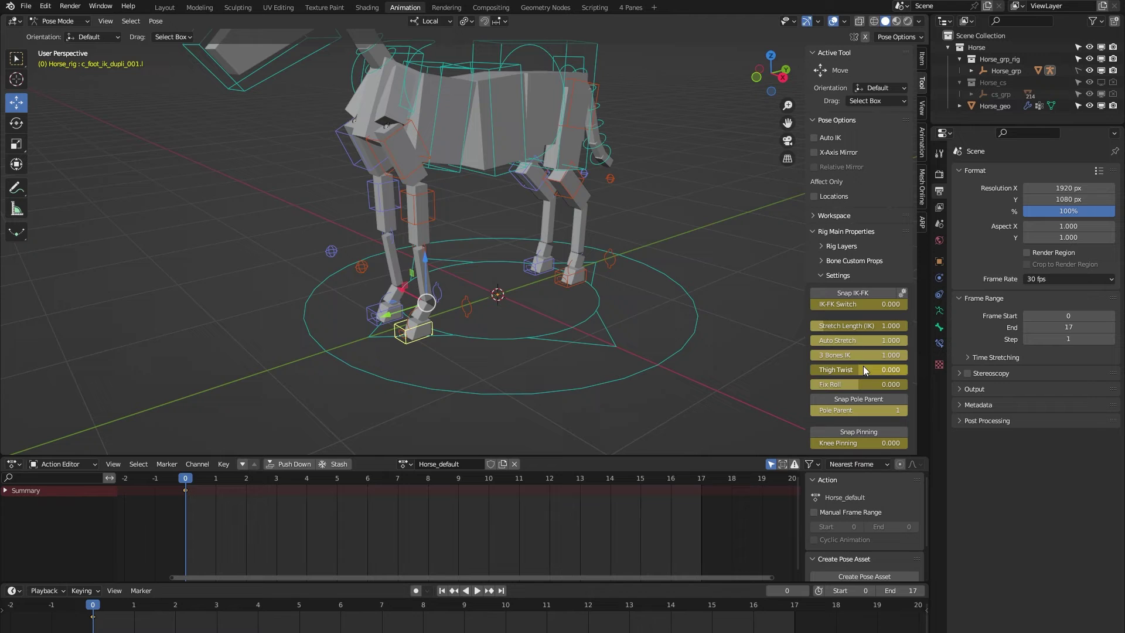
pyautogui.click(868, 339)
pyautogui.write('0')
pyautogui.press('Return')
pyautogui.moveTo(831, 372)
pyautogui.mouseDown()
pyautogui.moveTo(866, 372)
pyautogui.moveTo(852, 366)
pyautogui.mouseUp()
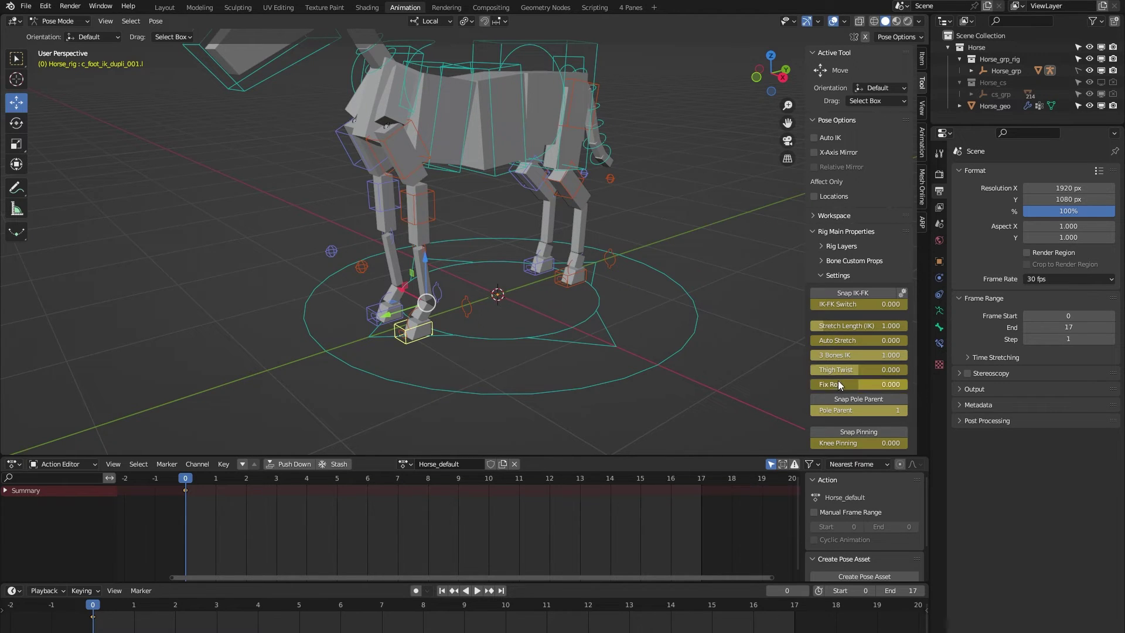
pyautogui.scroll(1, 419, 308)
pyautogui.moveTo(420, 307); pyautogui.dragTo(477, 316, button='middle')
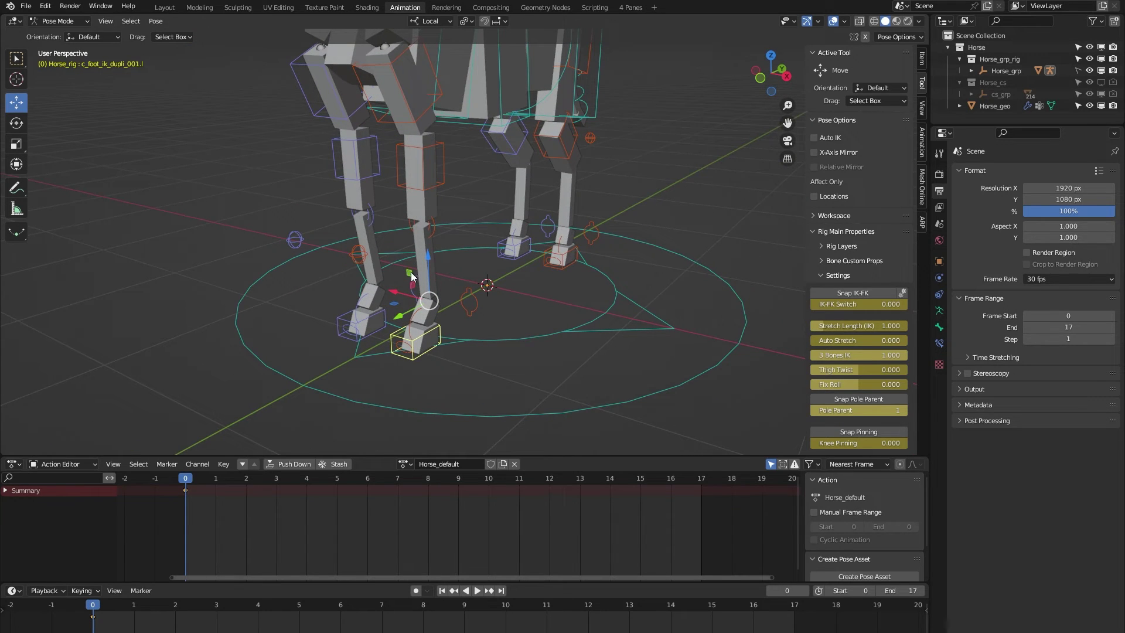
pyautogui.moveTo(415, 274); pyautogui.dragTo(483, 227)
pyautogui.press('Escape')
pyautogui.click(843, 443)
pyautogui.write('1')
pyautogui.press('Return')
pyautogui.moveTo(412, 274); pyautogui.dragTo(514, 245)
pyautogui.press('Escape')
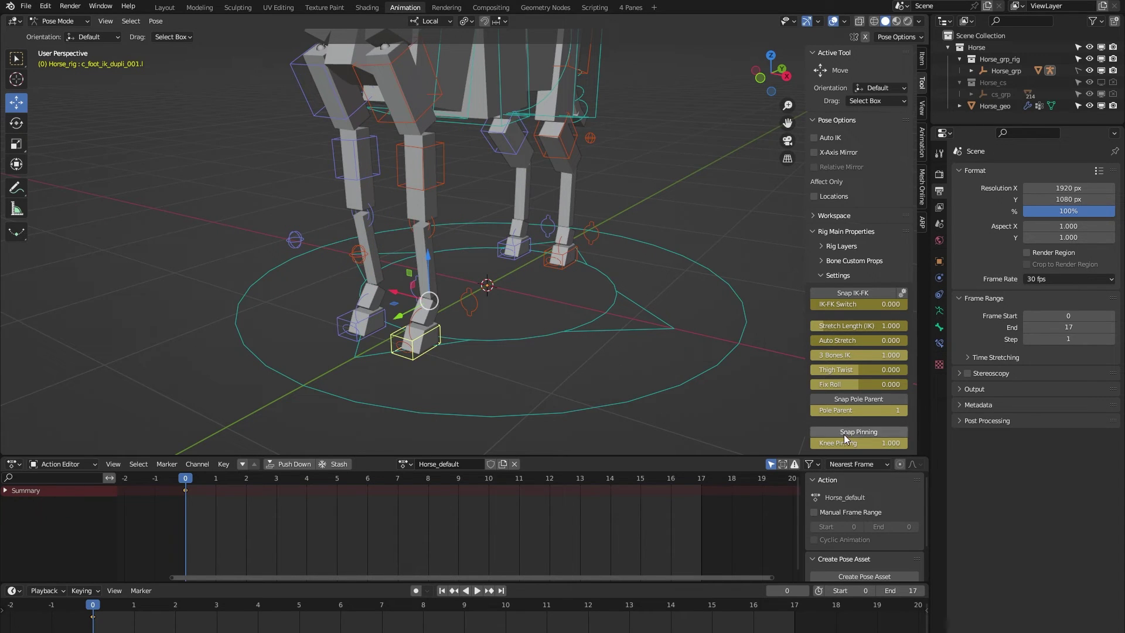
pyautogui.doubleClick(879, 443)
pyautogui.write('0')
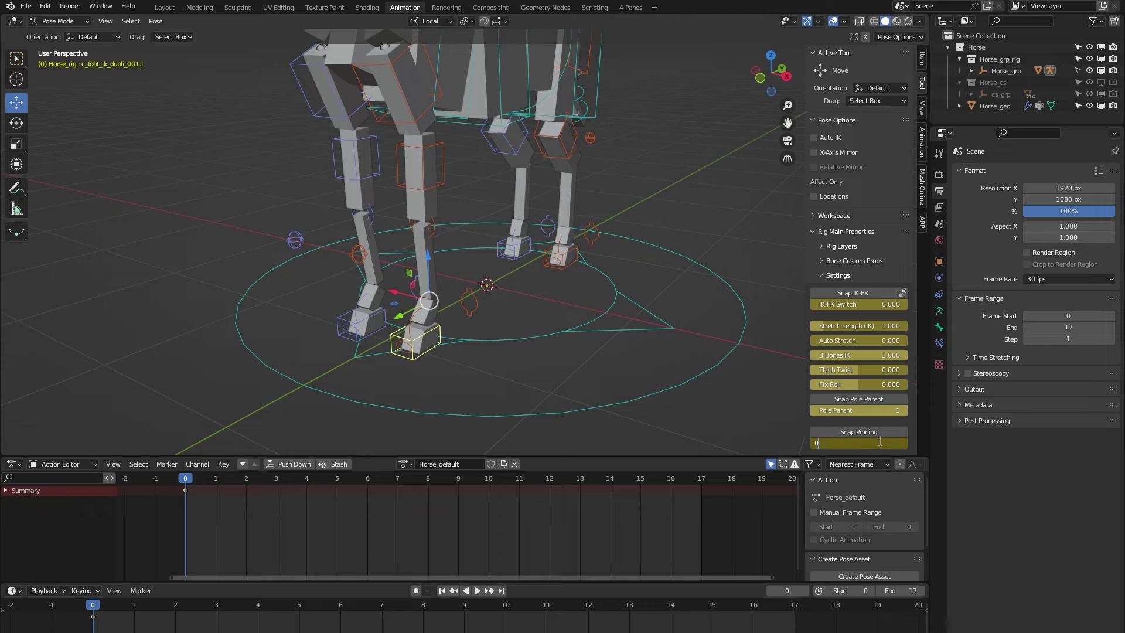
pyautogui.press('Return')
pyautogui.scroll(-4, 468, 288)
pyautogui.moveTo(464, 256); pyautogui.dragTo(509, 310, button='middle')
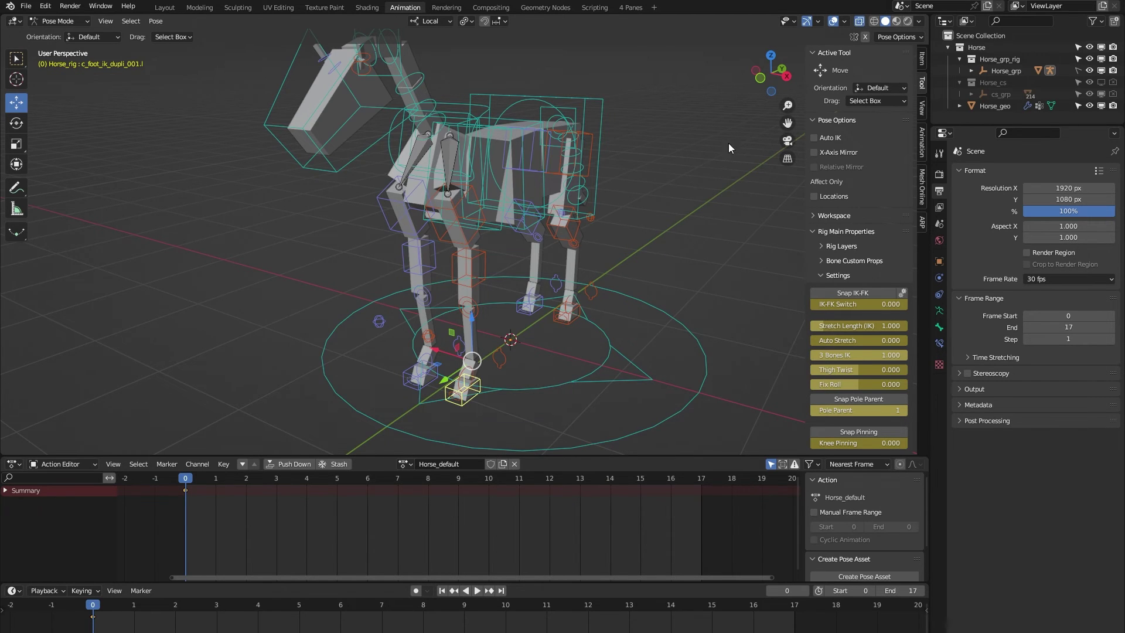
# - Trackball-rotate the left clavicle controller to shift the shoulder
pyautogui.scroll(4, 446, 205)
pyautogui.click(446, 121)
pyautogui.hotkey('shift', 'space')
pyautogui.press('r')
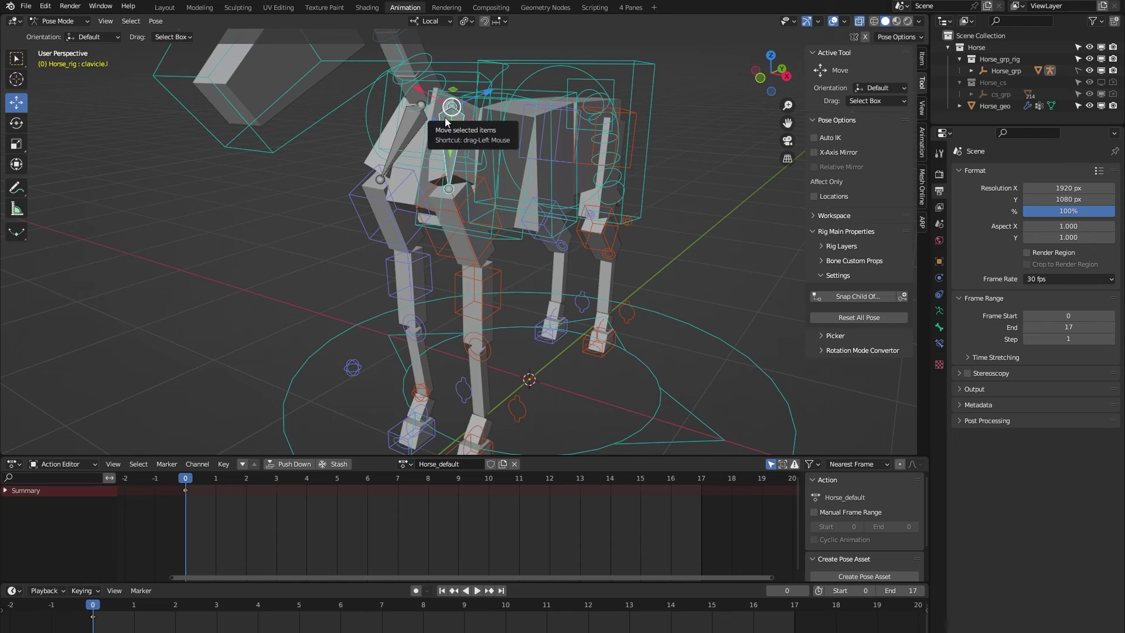
pyautogui.scroll(-2, 451, 129)
pyautogui.moveTo(454, 135); pyautogui.dragTo(490, 111)
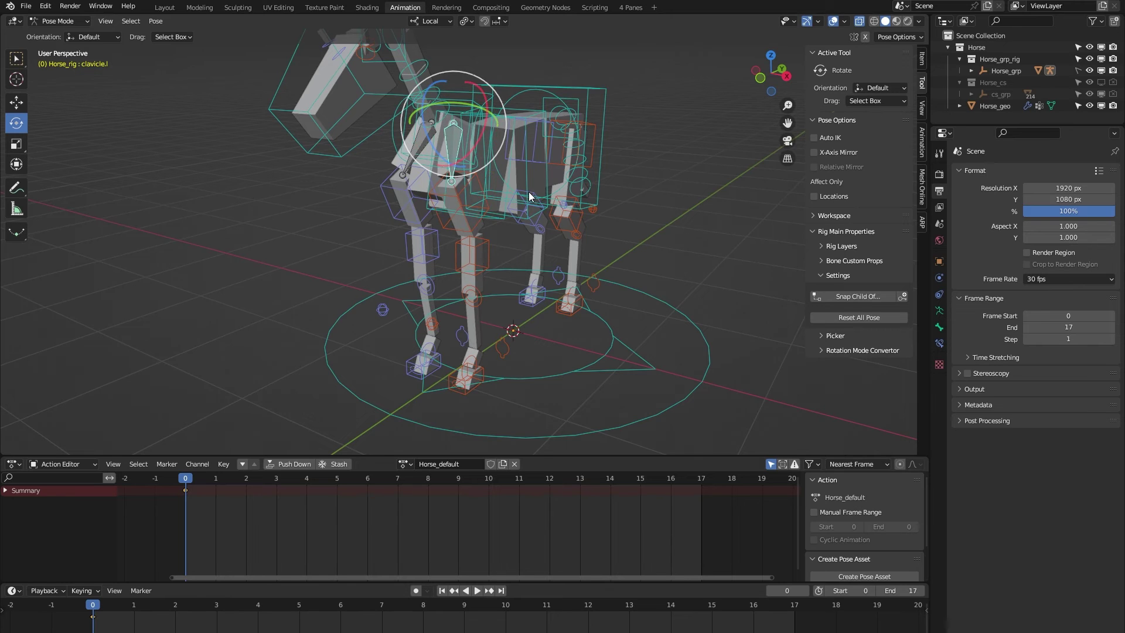
pyautogui.click(628, 186)
# - From a side view, rotate the left clavicle again, then turn X-Ray off for a solid mesh
pyautogui.moveTo(592, 226); pyautogui.dragTo(459, 245, button='middle')
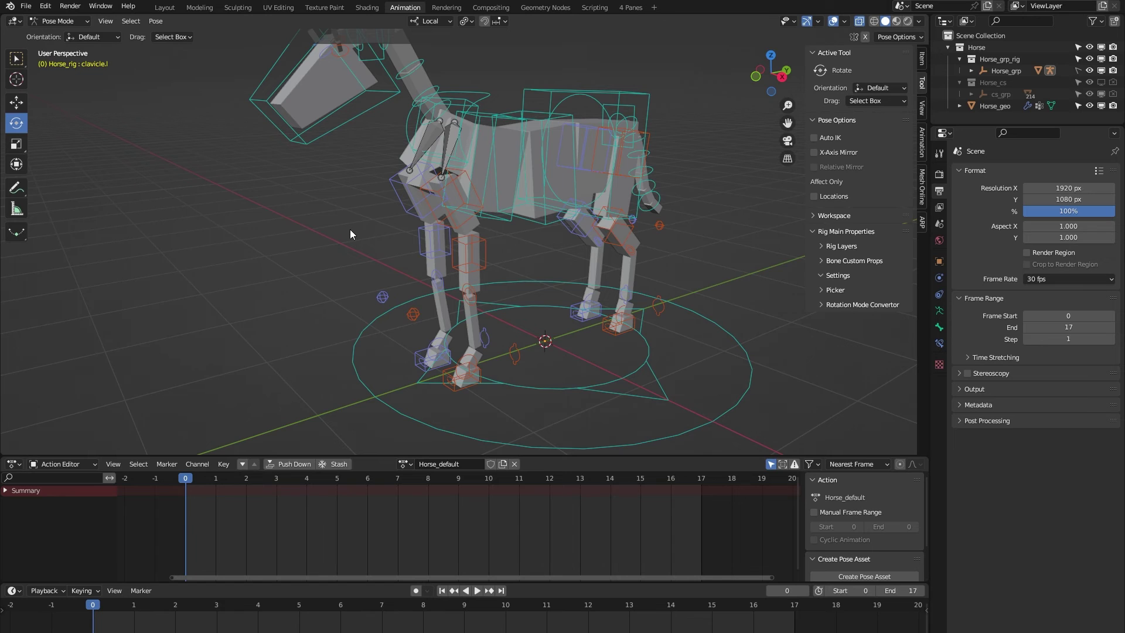
pyautogui.scroll(-1, 351, 233)
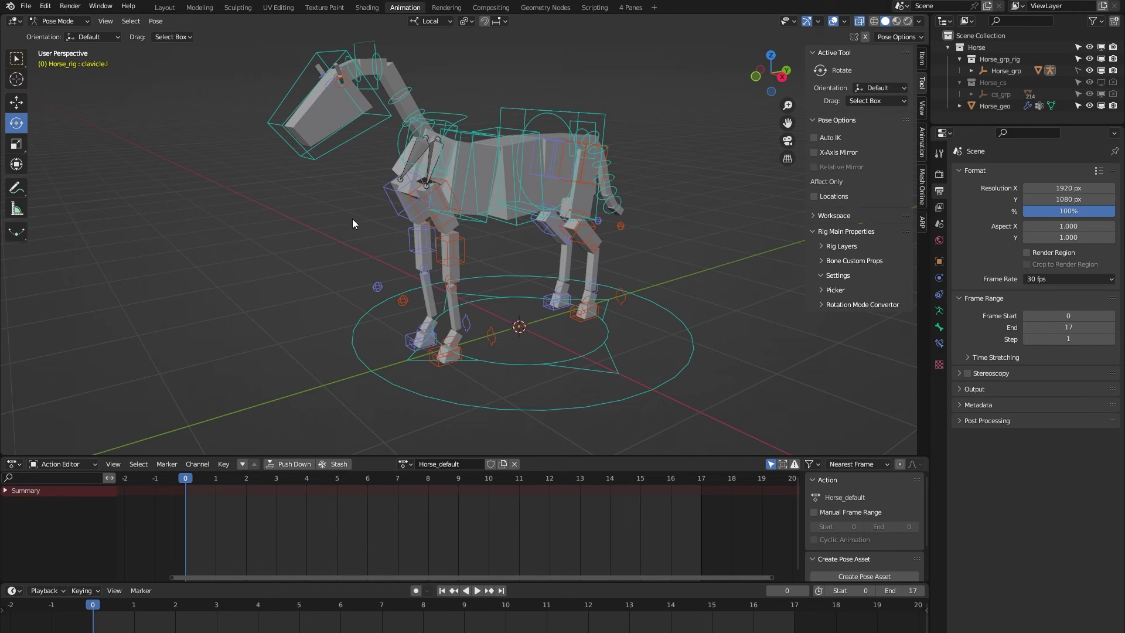
pyautogui.moveTo(343, 236)
pyautogui.mouseDown(button='middle')
pyautogui.moveTo(366, 237)
pyautogui.moveTo(328, 244)
pyautogui.mouseUp(button='middle')
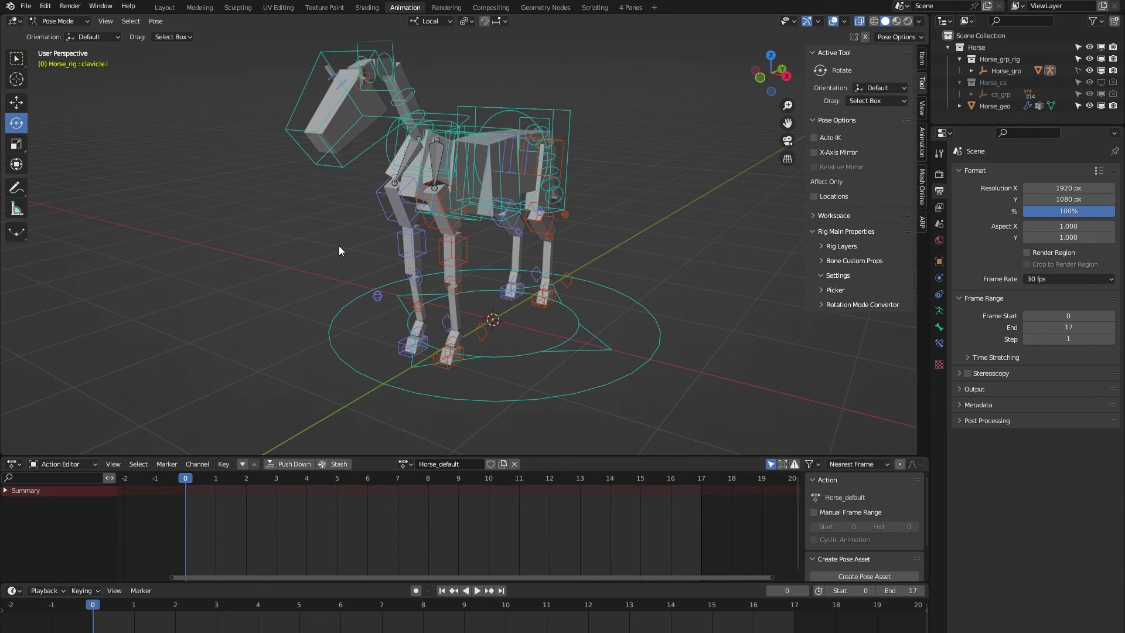
pyautogui.scroll(1, 354, 240)
pyautogui.click(446, 150)
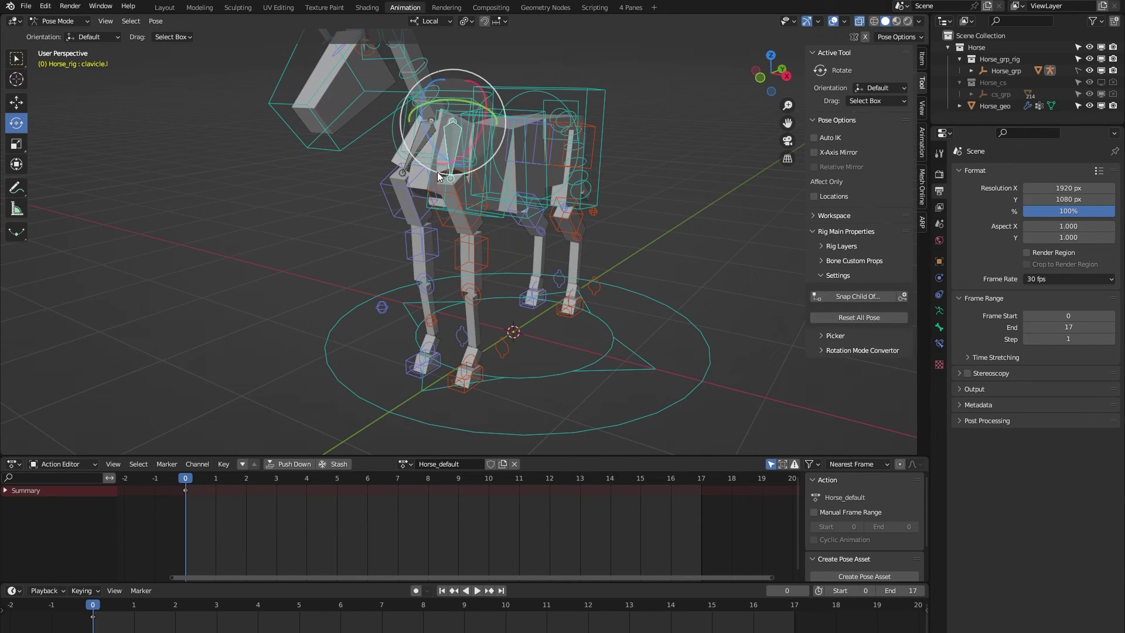
pyautogui.press('r')
pyautogui.press('r')
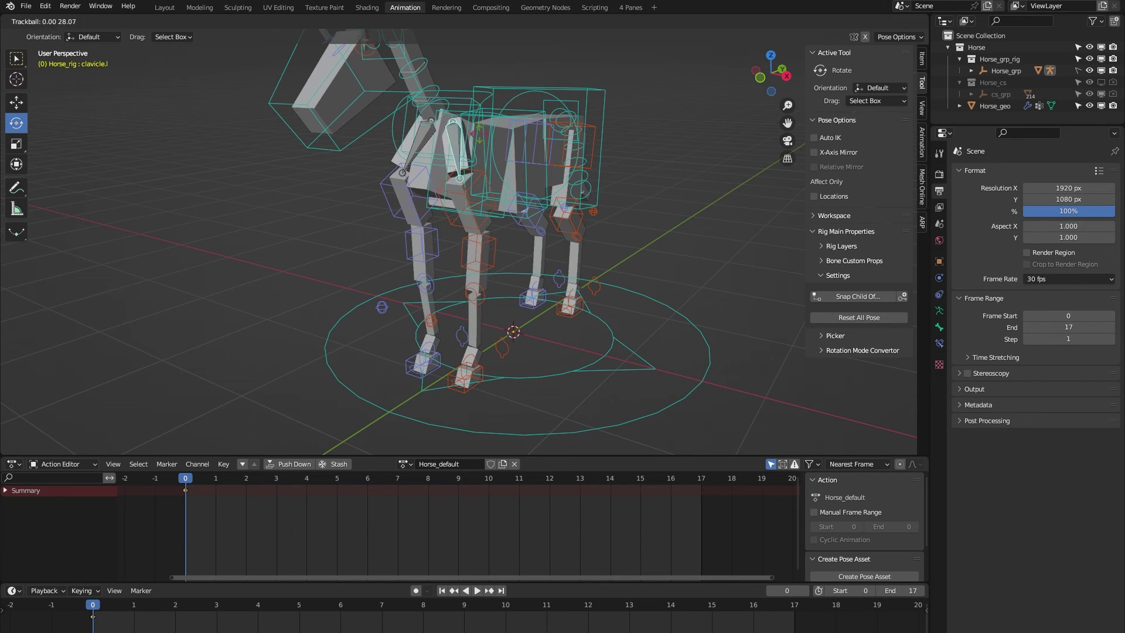
pyautogui.click(483, 132)
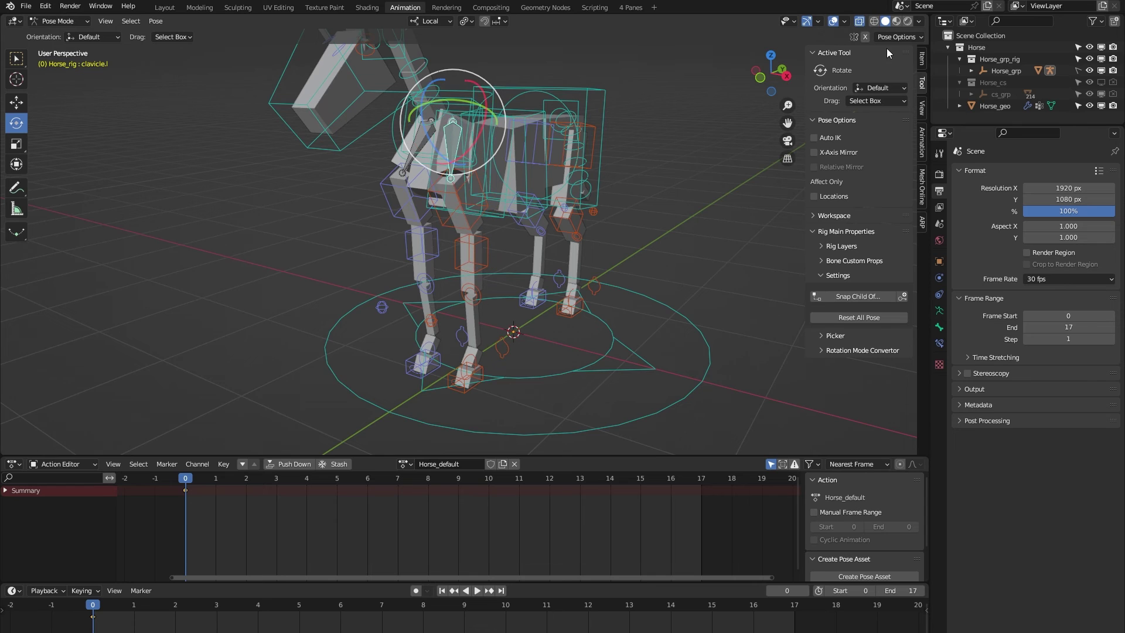
pyautogui.click(861, 21)
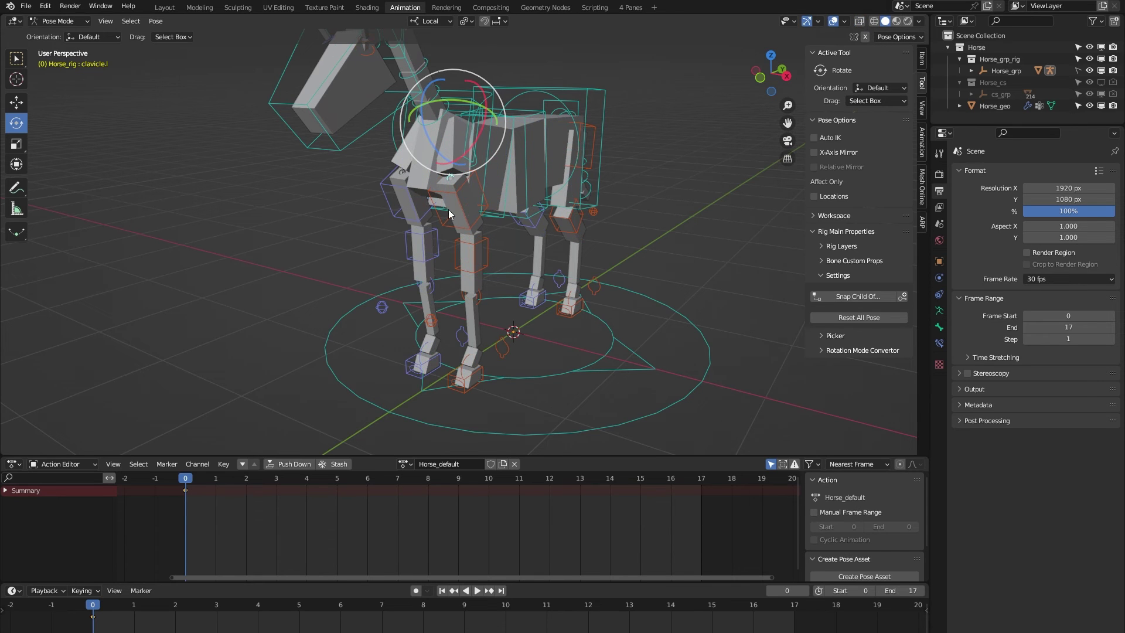
pyautogui.keyDown('shift'); pyautogui.moveTo(325, 320); pyautogui.dragTo(308, 235, button='middle'); pyautogui.keyUp('shift')
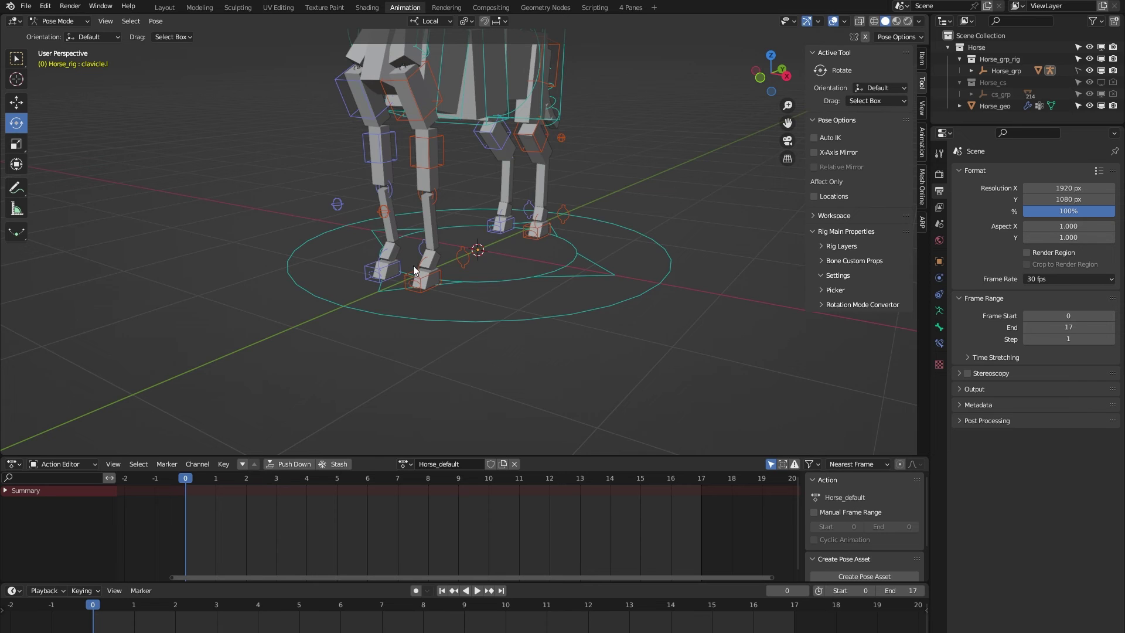
# - Rotate the front left toe controller c_foot_01 by about -21.8 degrees
pyautogui.scroll(5, 411, 282)
pyautogui.moveTo(407, 298); pyautogui.dragTo(417, 319, button='middle')
pyautogui.click(388, 237)
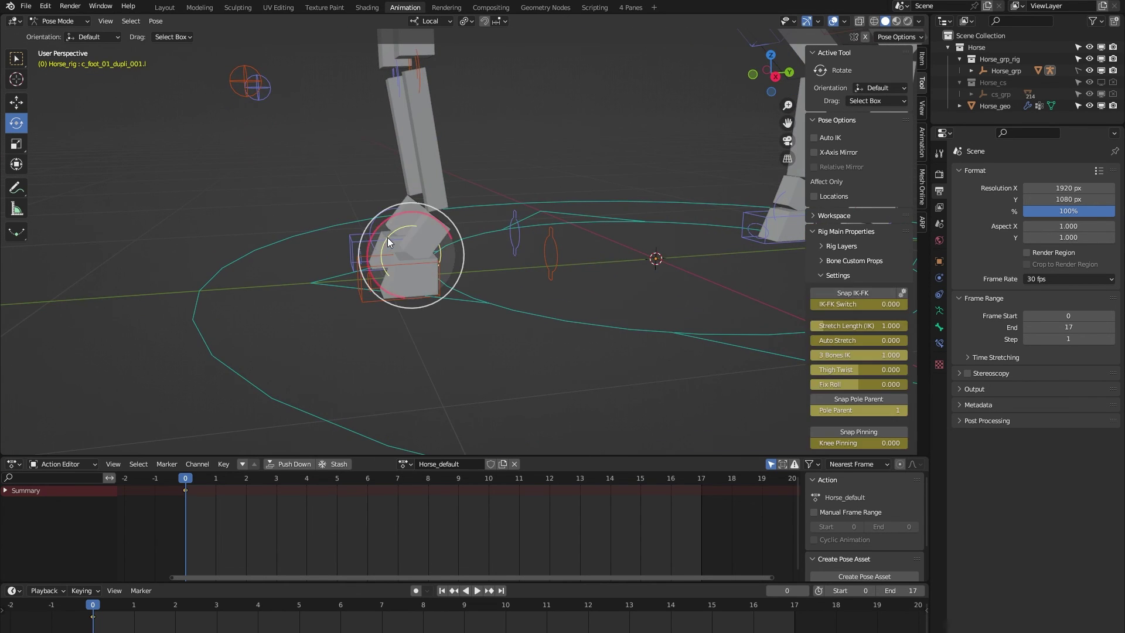
pyautogui.moveTo(386, 219); pyautogui.dragTo(402, 243)
pyautogui.click(550, 247)
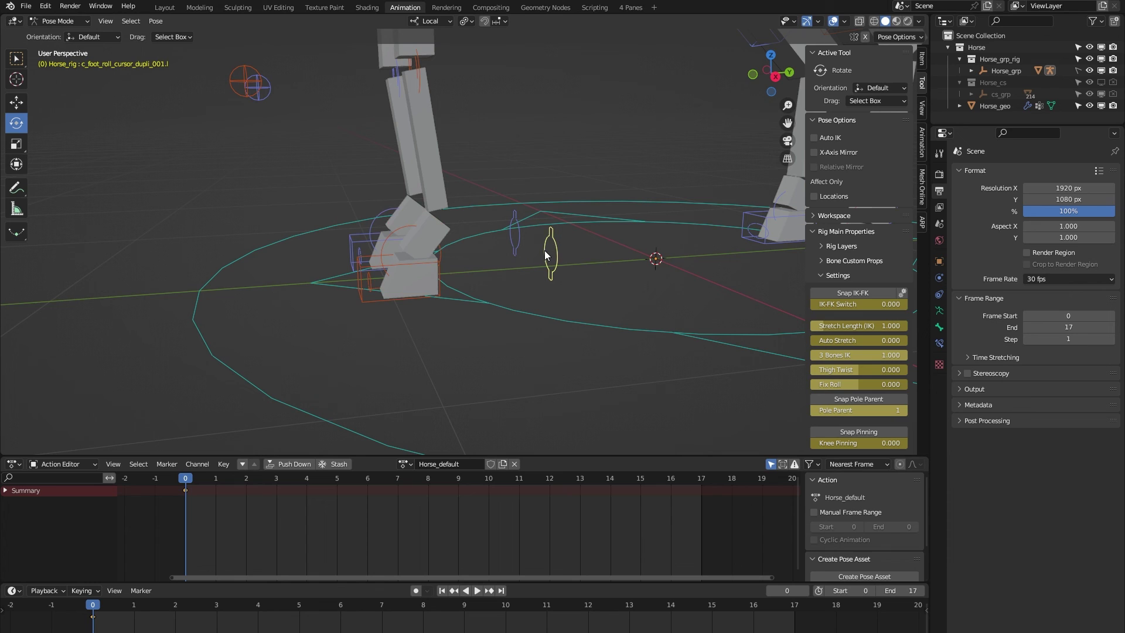
# - Slide the foot roll controller along its local axis to roll the front hoof
pyautogui.hotkey('shift', 'space')
pyautogui.press('g')
pyautogui.moveTo(551, 300); pyautogui.dragTo(525, 318)
pyautogui.moveTo(524, 319); pyautogui.dragTo(510, 241, button='middle')
pyautogui.moveTo(510, 246); pyautogui.dragTo(482, 273)
pyautogui.scroll(-3, 650, 242)
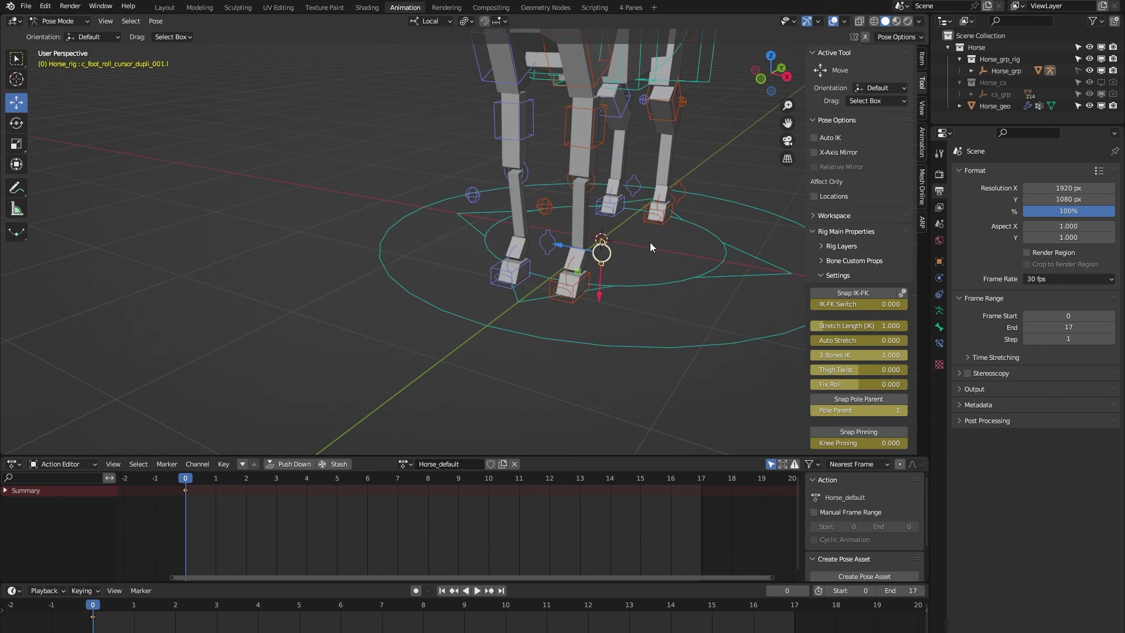
pyautogui.scroll(-3, 650, 234)
pyautogui.moveTo(660, 225); pyautogui.dragTo(544, 226, button='middle')
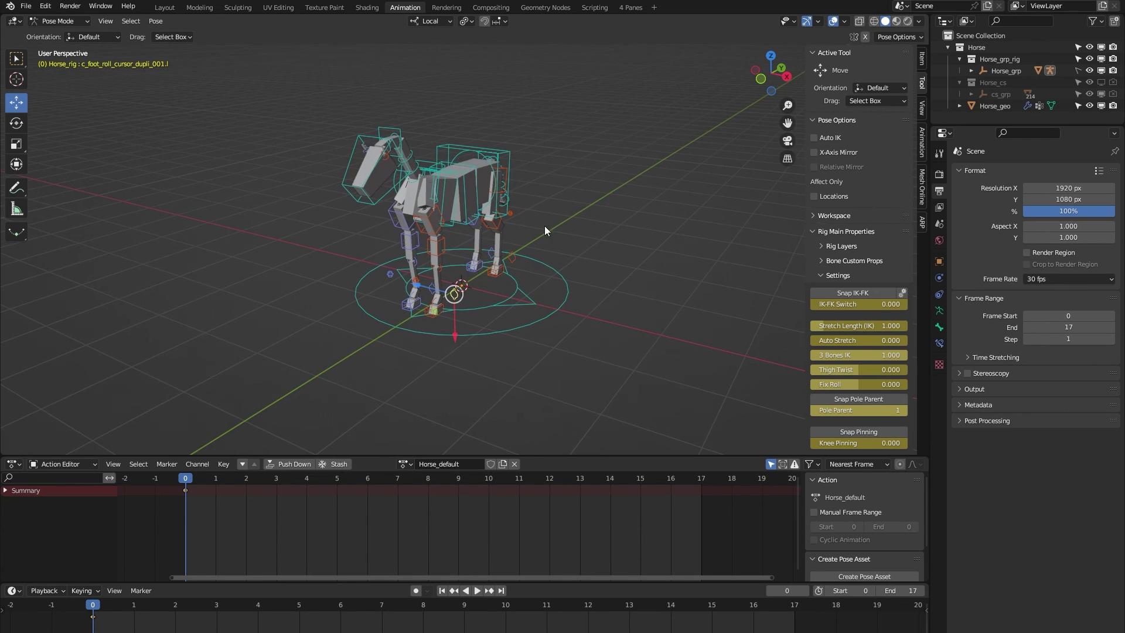
pyautogui.click(570, 229)
pyautogui.scroll(2, 563, 231)
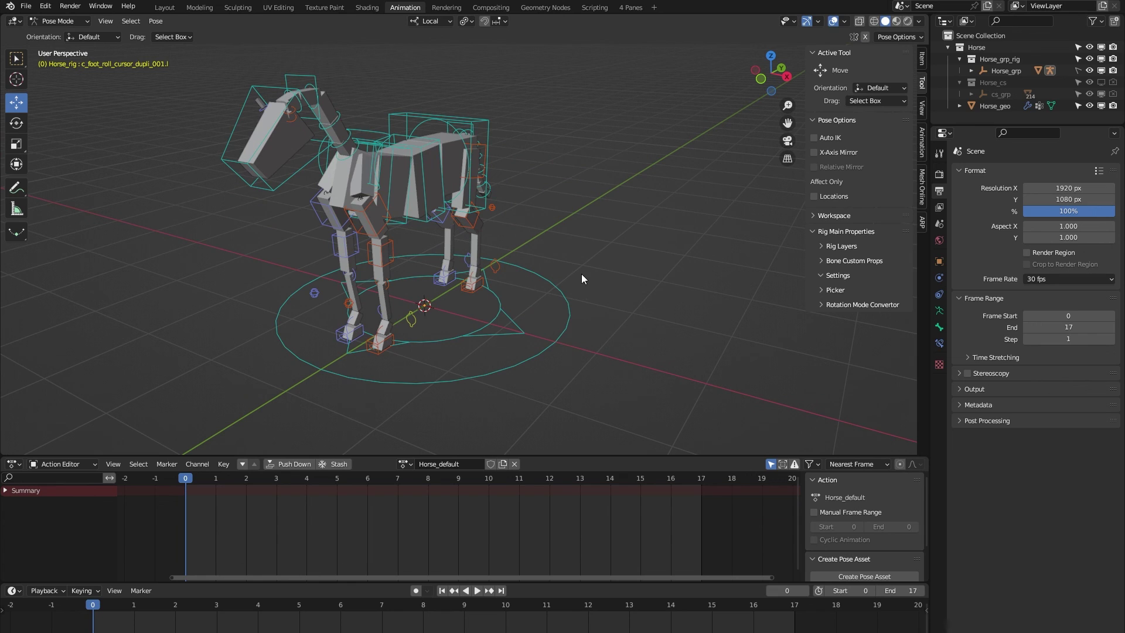